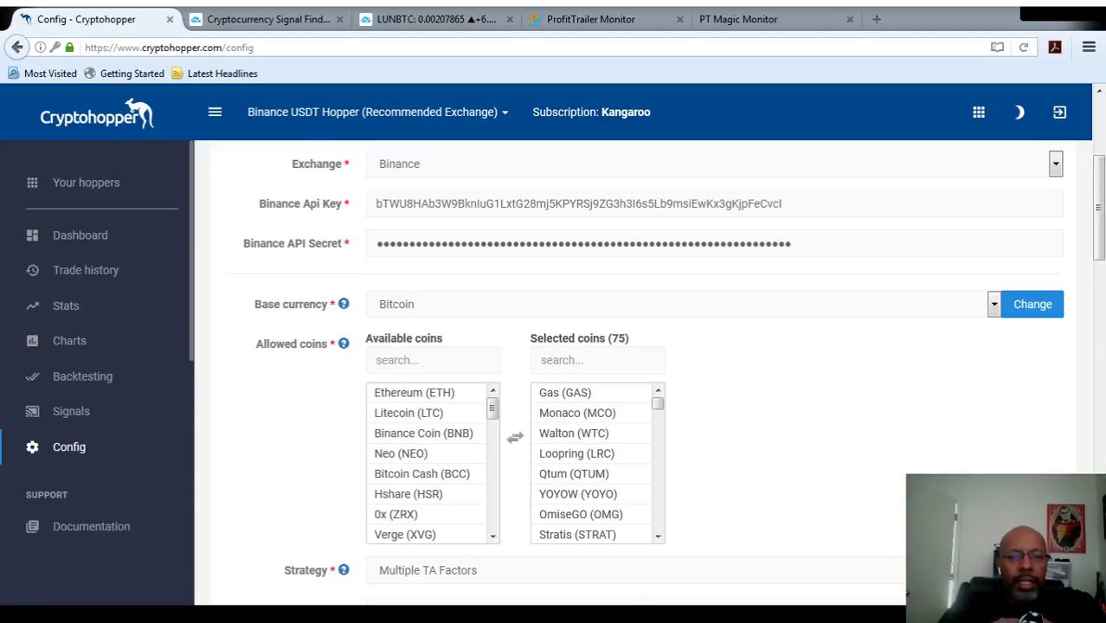
# Review the available and selected coins in the Binance hopper's allowed coins lists
pyautogui.click(577, 534)
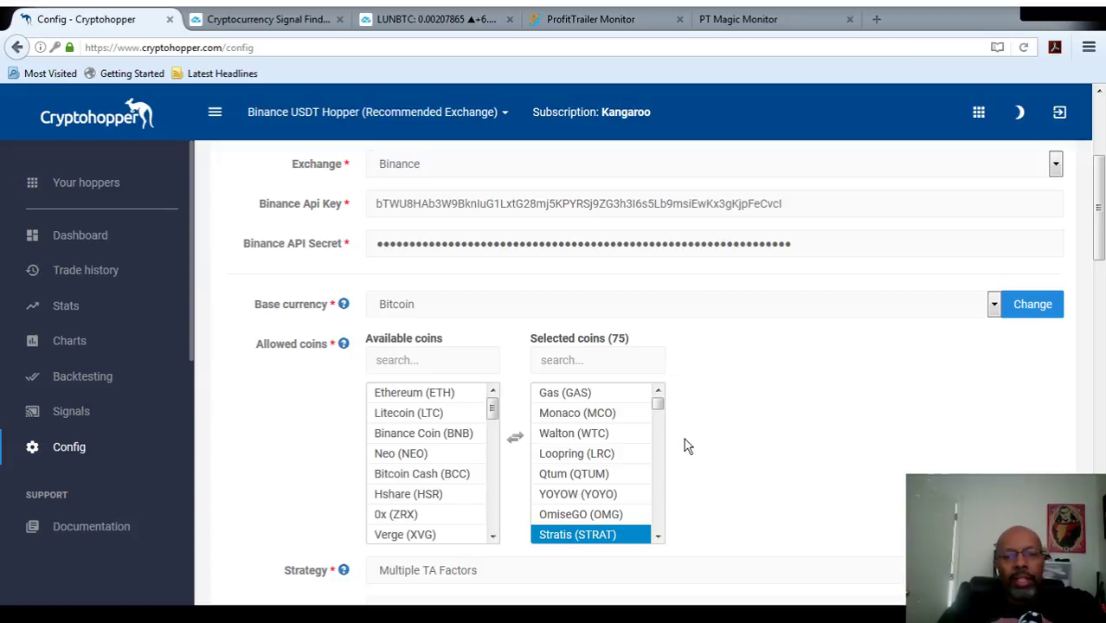
pyautogui.moveTo(606, 424); pyautogui.dragTo(500, 350)
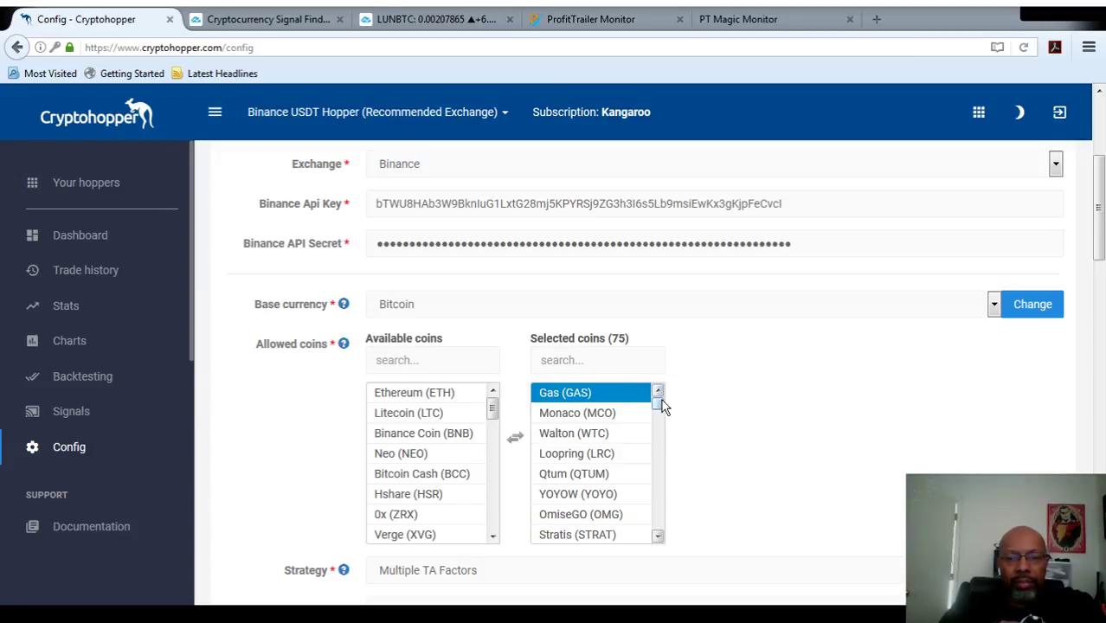
pyautogui.moveTo(661, 406); pyautogui.dragTo(673, 560)
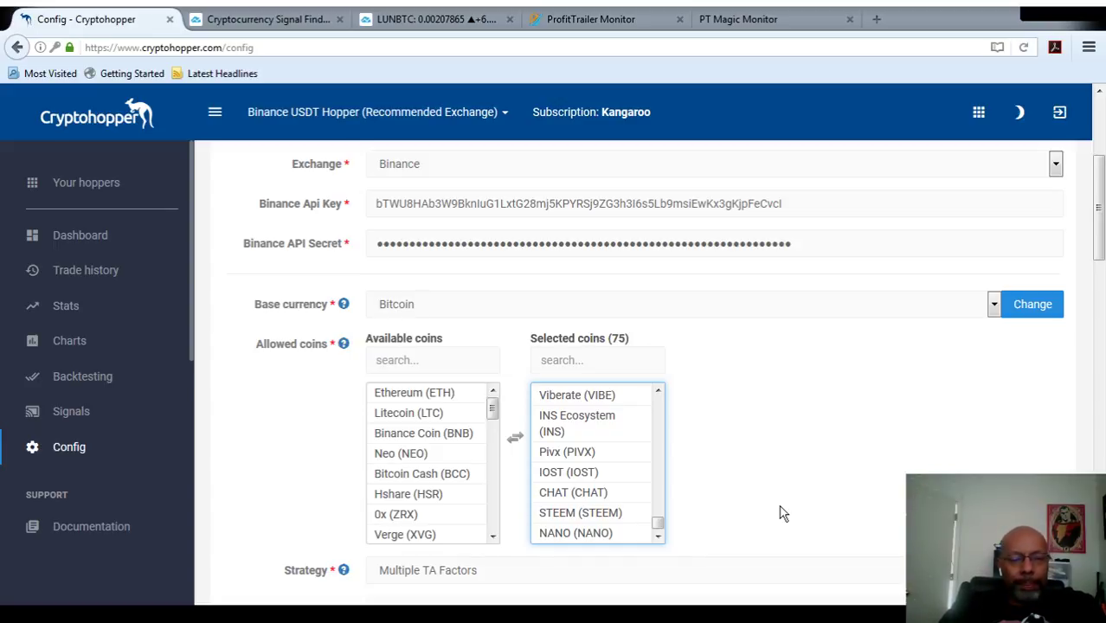
pyautogui.click(385, 475)
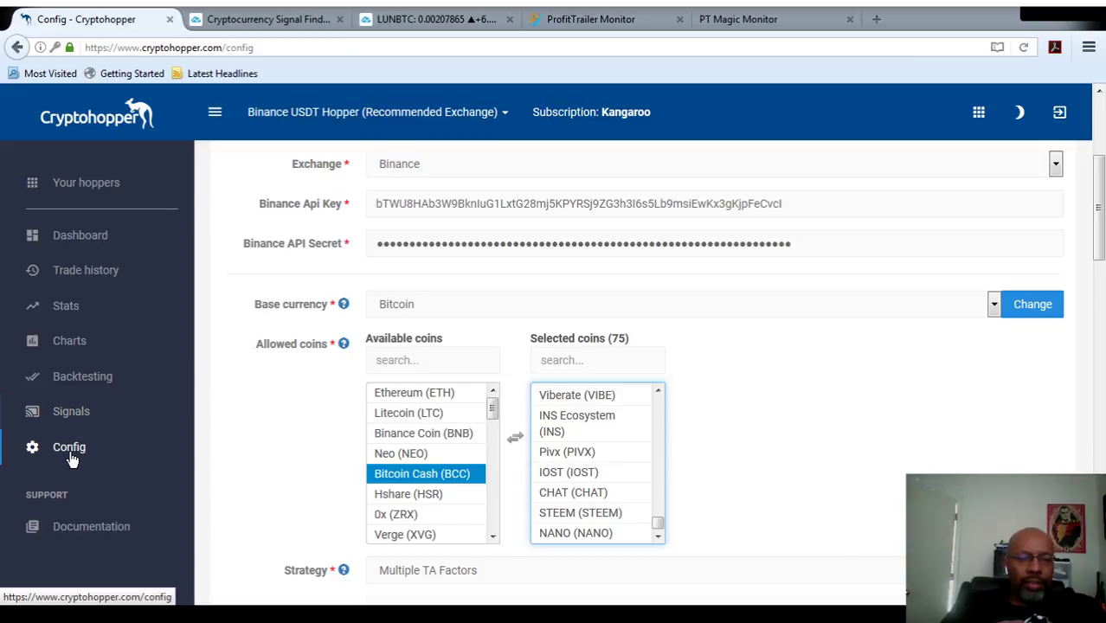
# Open the hopper's signals configuration and review its current external signal subscriptions
pyautogui.moveTo(1100, 229); pyautogui.dragTo(1102, 151)
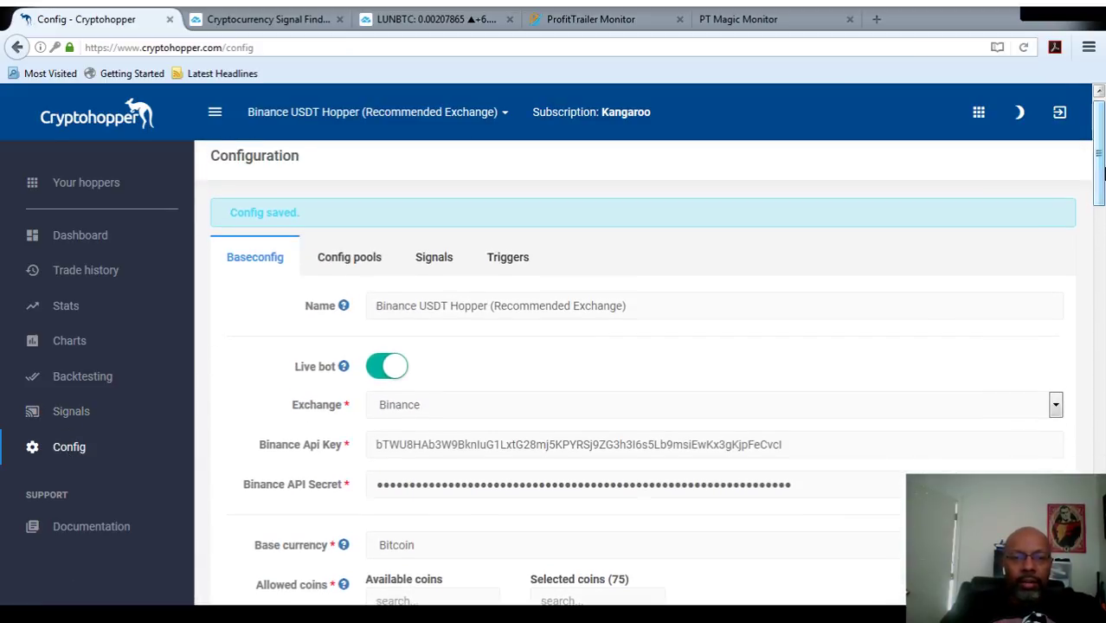
pyautogui.click(445, 269)
pyautogui.moveTo(1100, 234); pyautogui.dragTo(1101, 305)
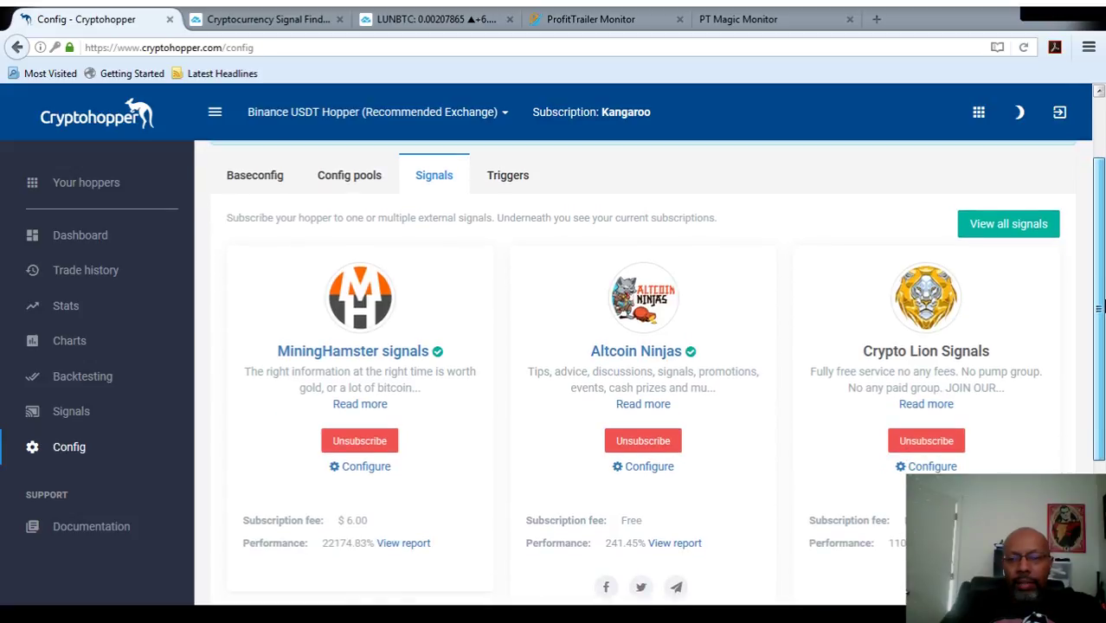
pyautogui.scroll(-1, 388, 414)
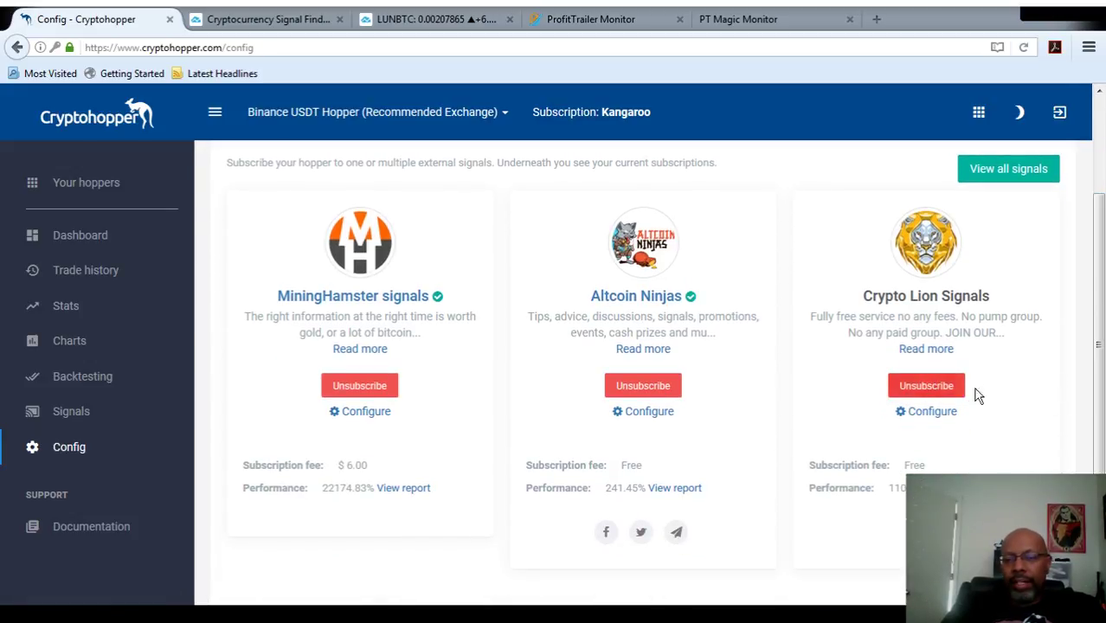
# Check the performance reports of Crypto Lion Signals and unsubscribe the hopper from this signaller
pyautogui.click(925, 349)
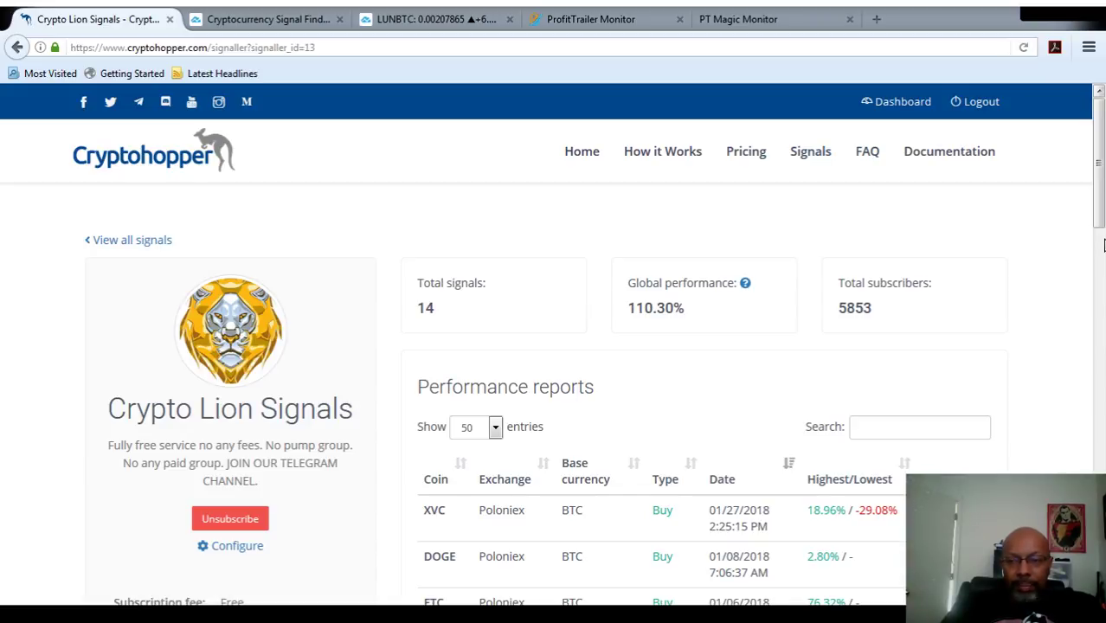
pyautogui.scroll(-3, 1097, 277)
pyautogui.moveTo(1097, 277)
pyautogui.mouseDown()
pyautogui.moveTo(1100, 396)
pyautogui.moveTo(1100, 270)
pyautogui.mouseUp()
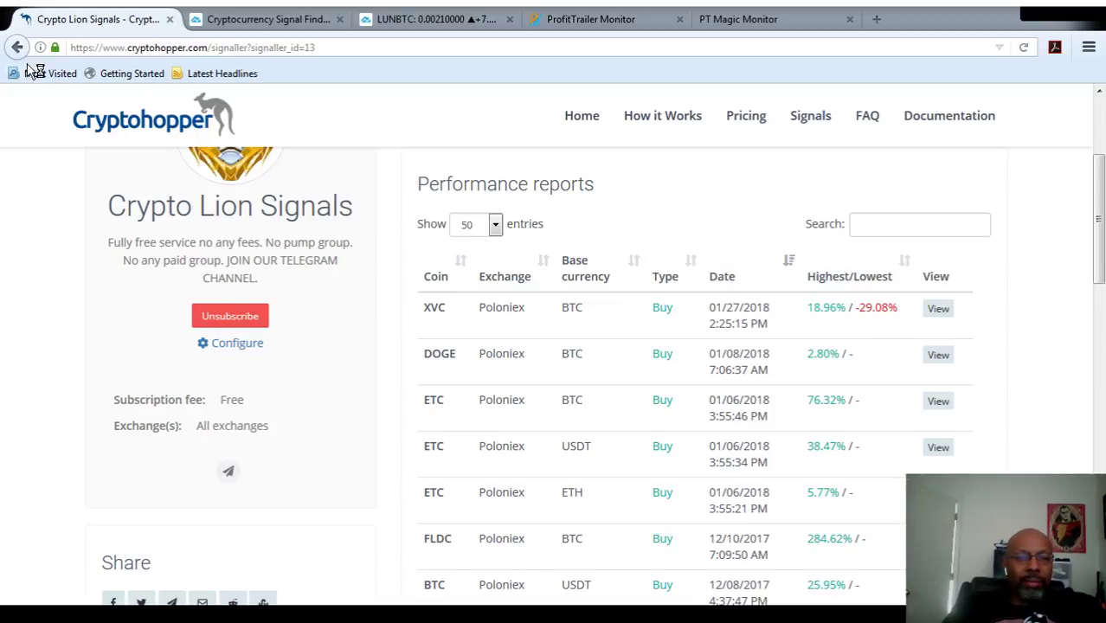
pyautogui.click(226, 319)
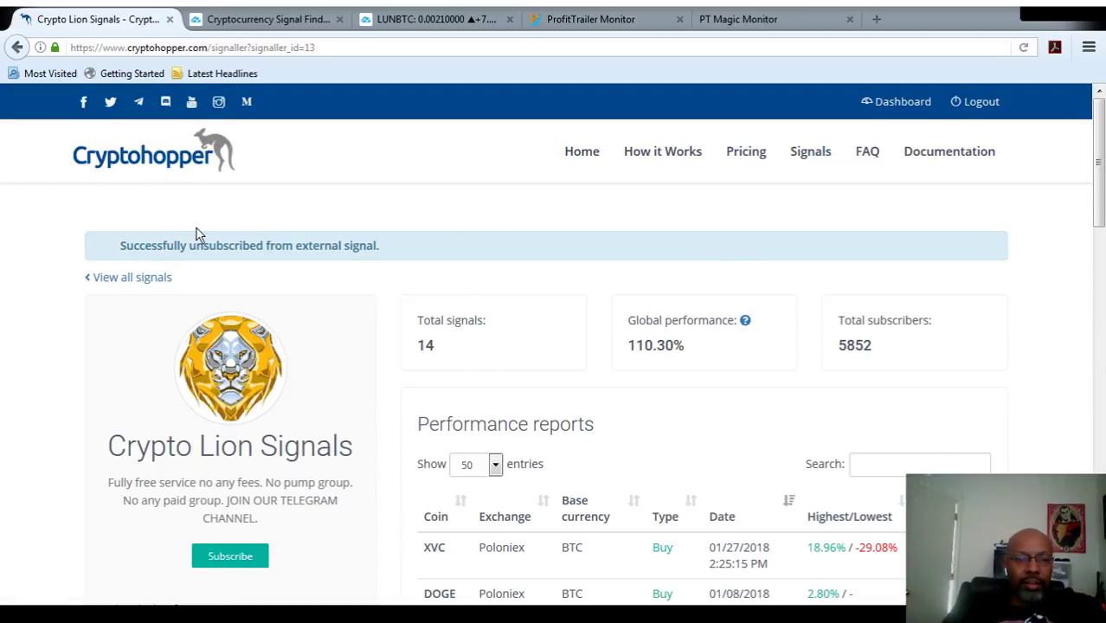
# From the list of all signals, open the Altcoin Ninjas report and examine the highest and lowest results of its signals
pyautogui.click(98, 277)
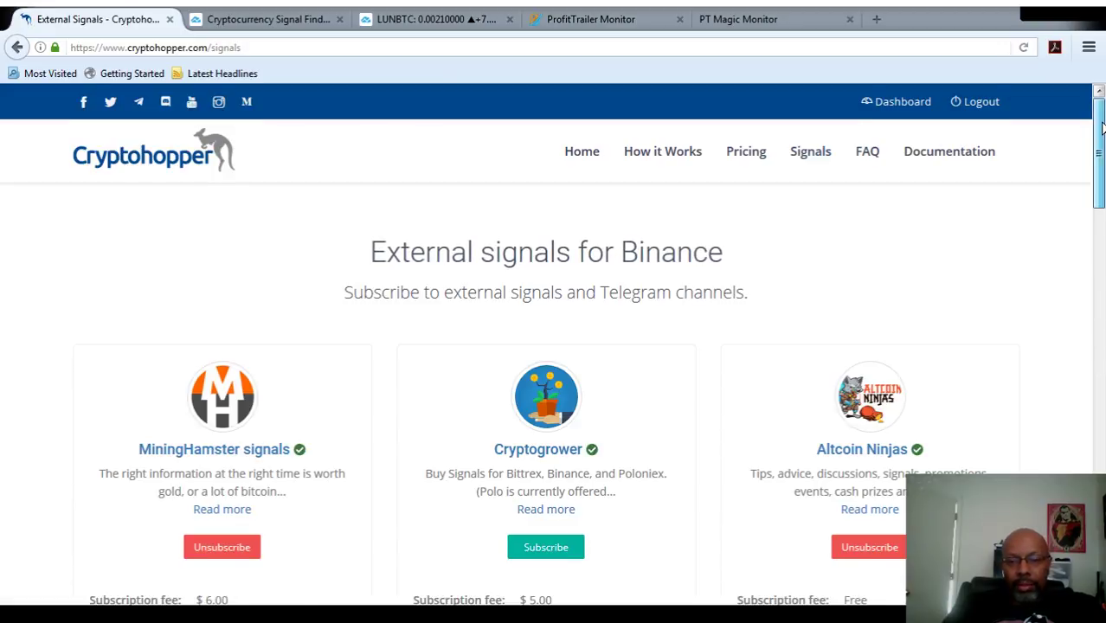
pyautogui.moveTo(1099, 129); pyautogui.dragTo(1101, 173)
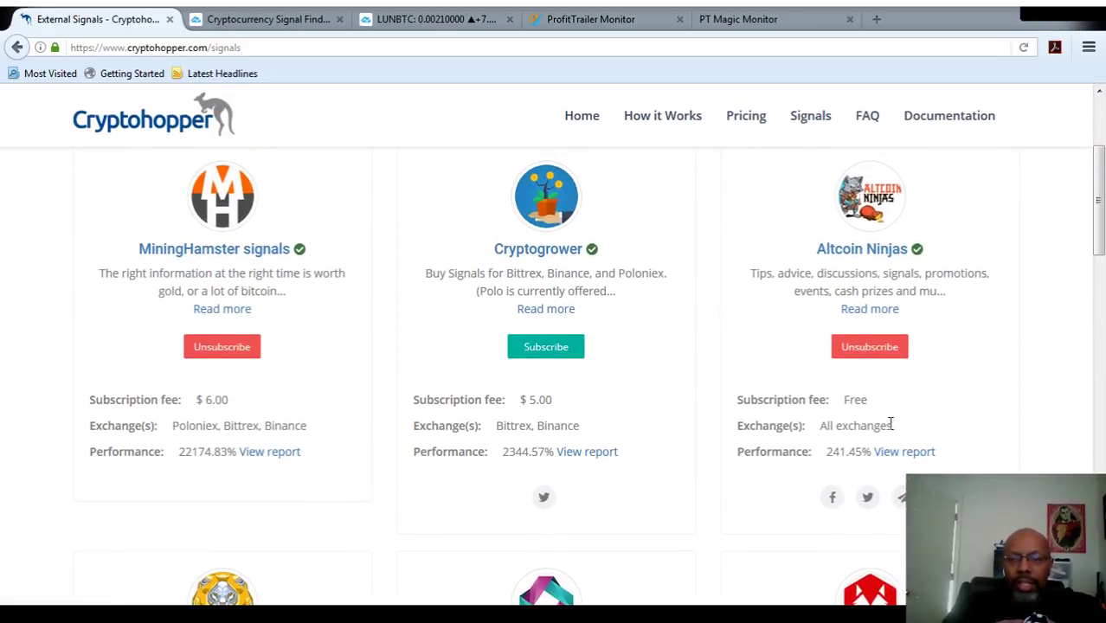
pyautogui.click(913, 461)
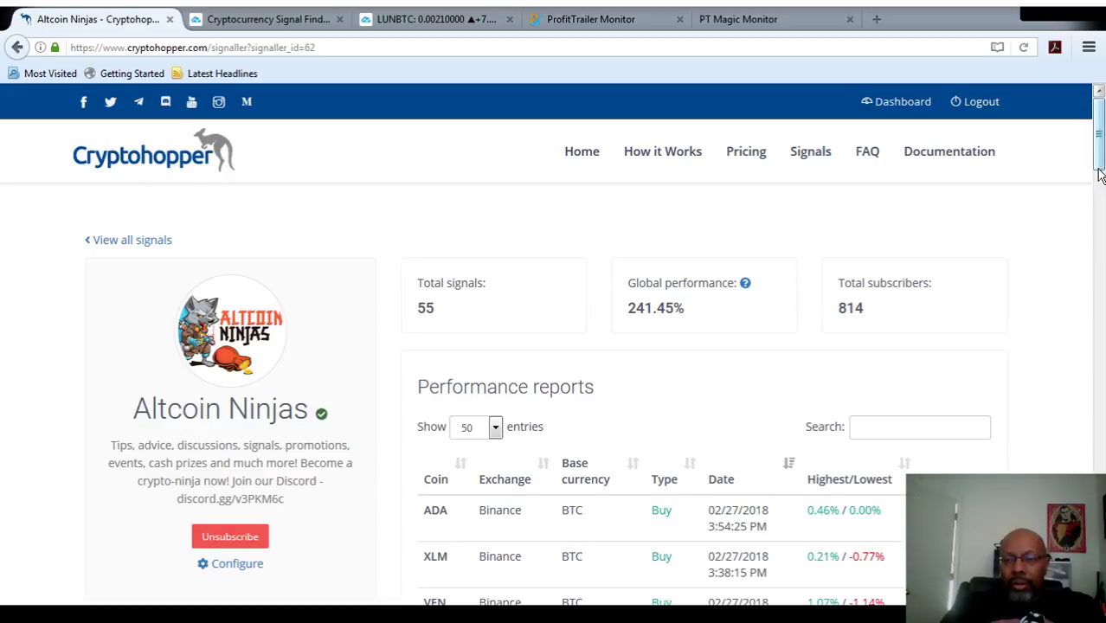
pyautogui.moveTo(1099, 170); pyautogui.dragTo(1097, 258)
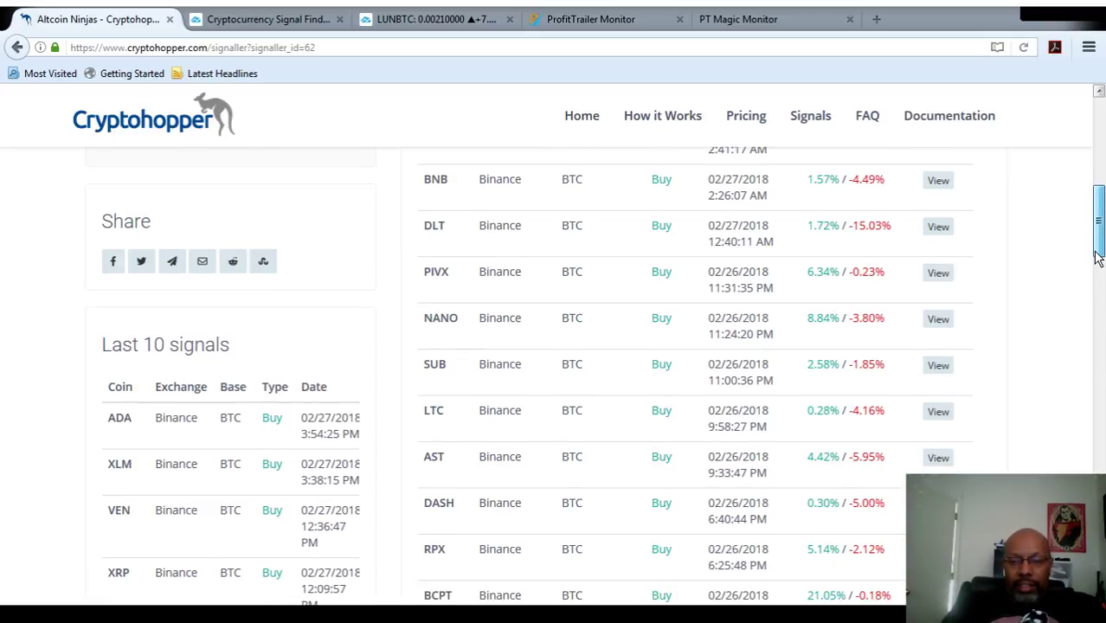
pyautogui.moveTo(1097, 258); pyautogui.dragTo(1098, 359)
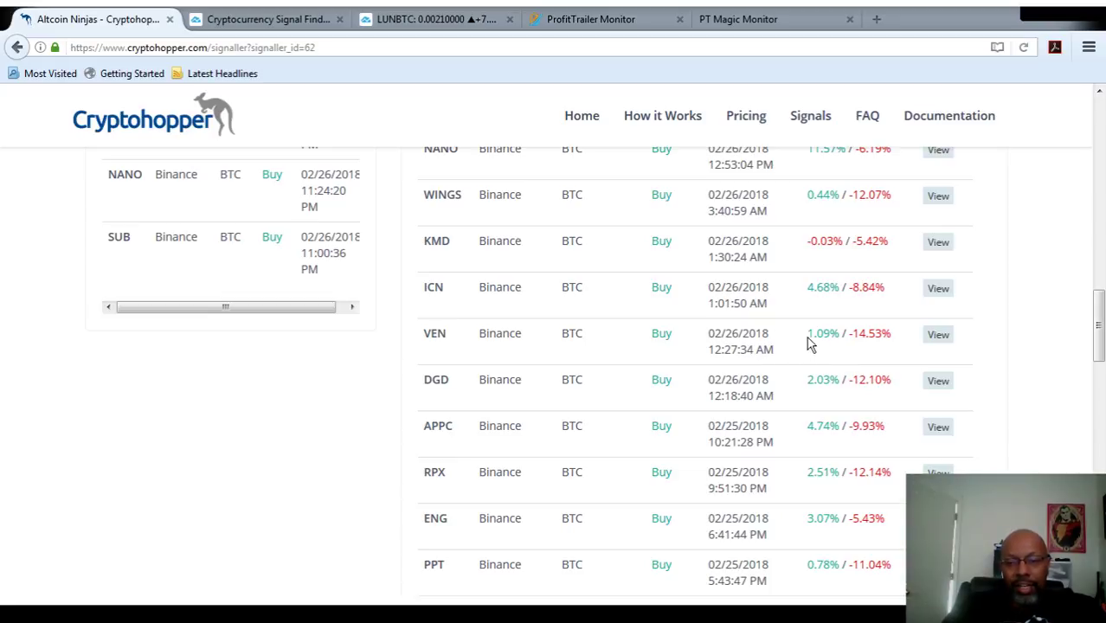
pyautogui.moveTo(807, 338); pyautogui.dragTo(837, 337)
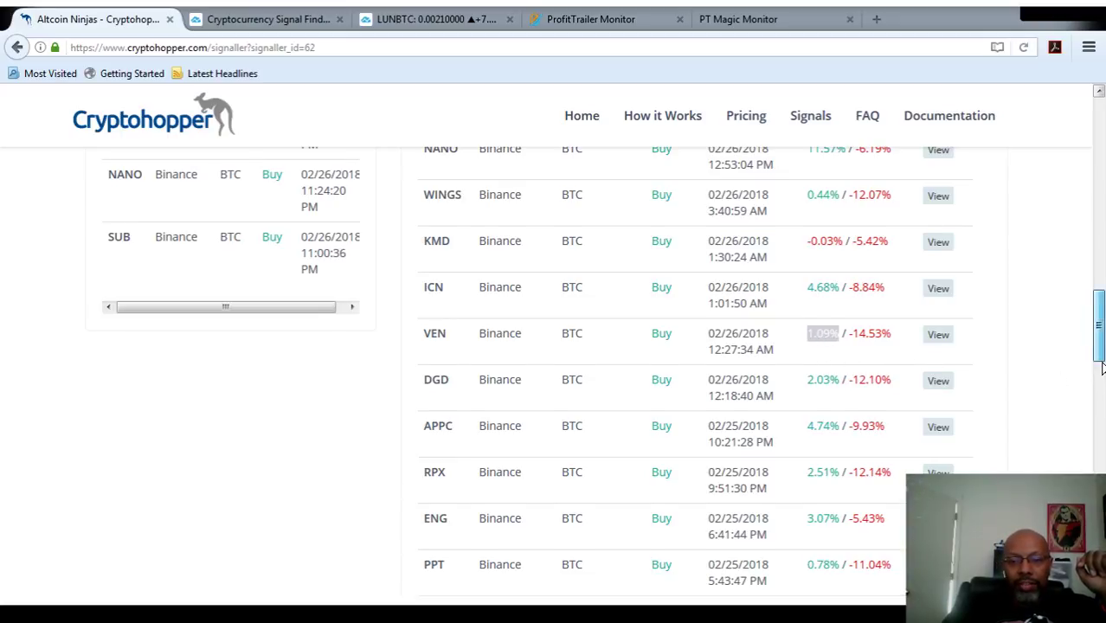
pyautogui.scroll(1, 1101, 364)
pyautogui.moveTo(1100, 364); pyautogui.dragTo(1078, 159)
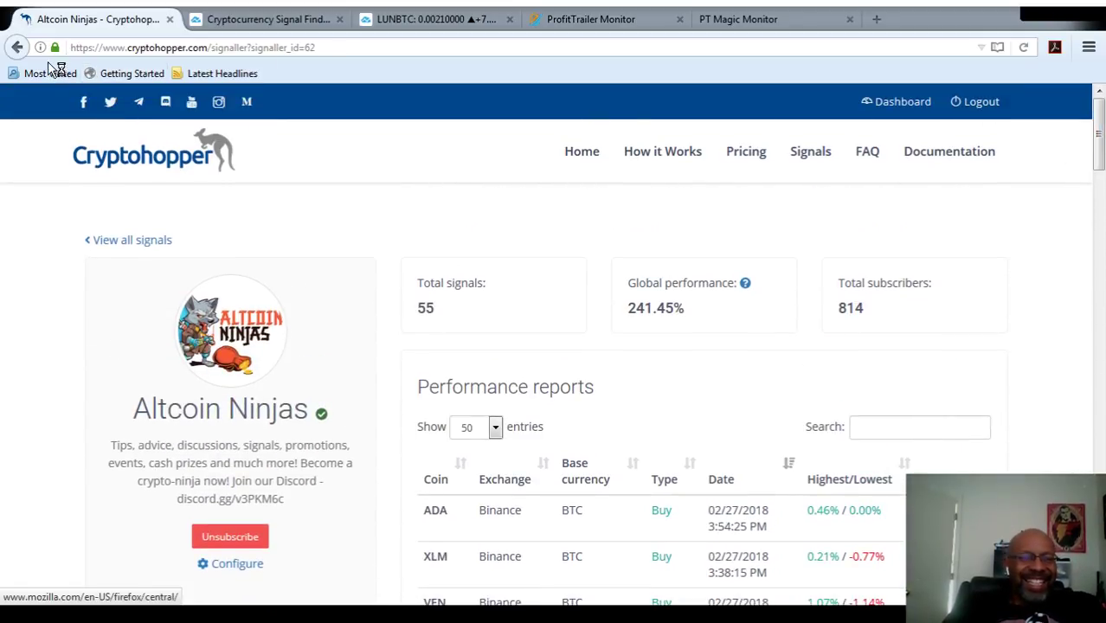
# Return to the signals list and examine the performance report of MiningHamster signals
pyautogui.click(18, 47)
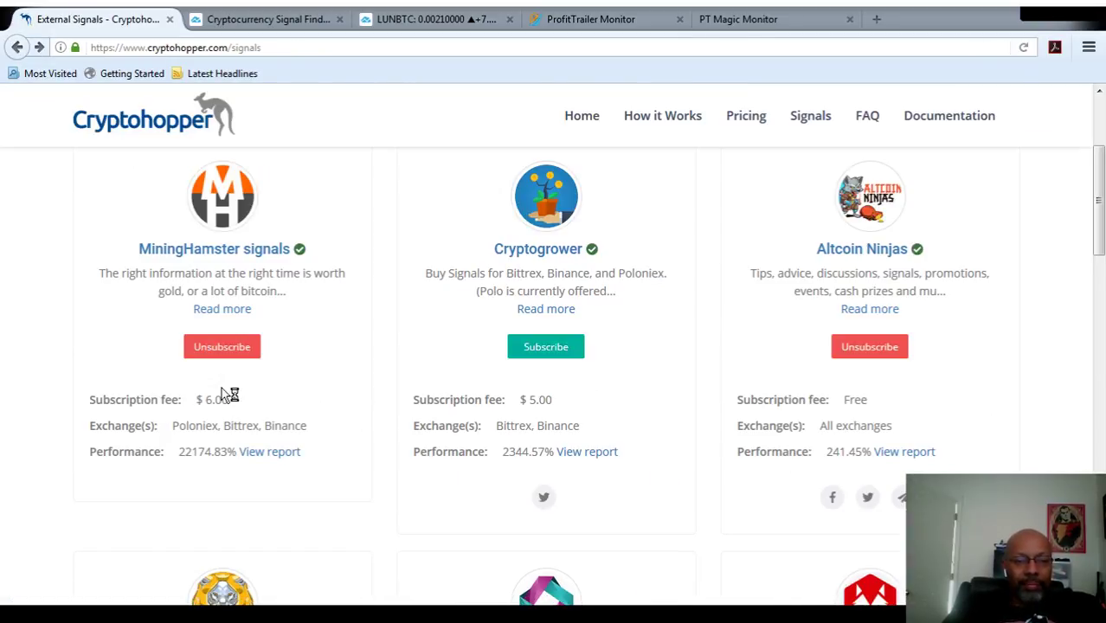
pyautogui.click(261, 451)
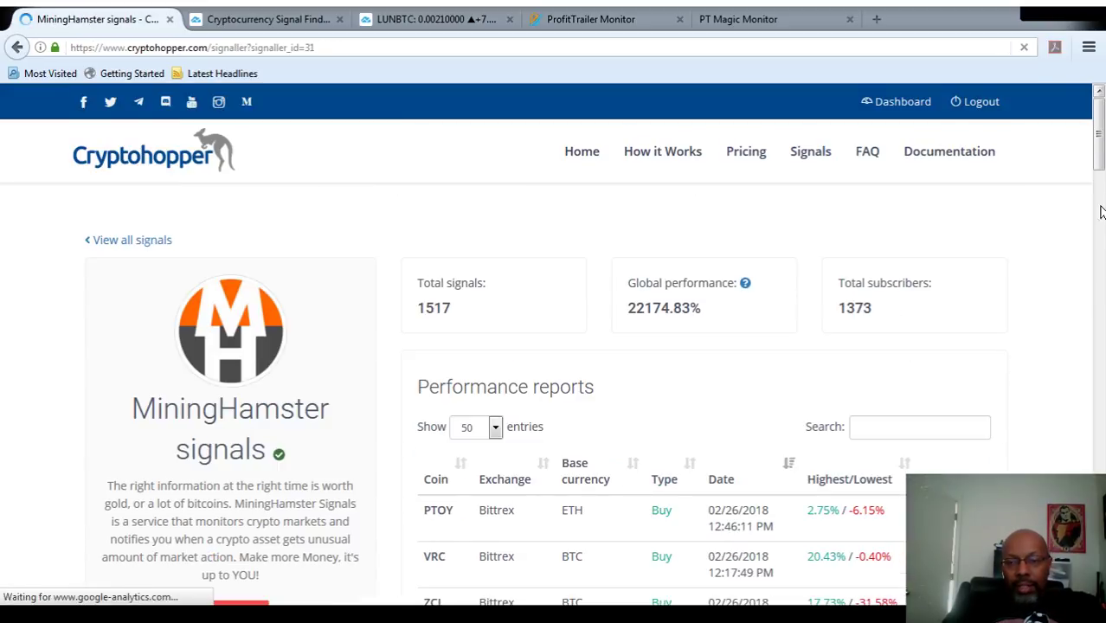
pyautogui.moveTo(1097, 147); pyautogui.dragTo(1100, 195)
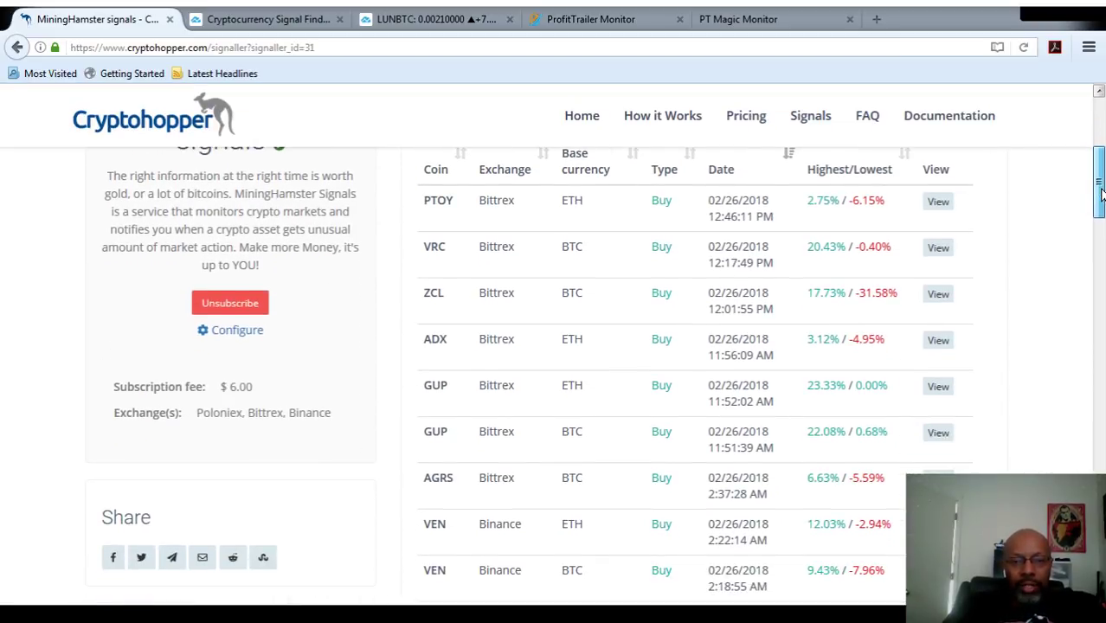
pyautogui.moveTo(1101, 194); pyautogui.dragTo(1101, 286)
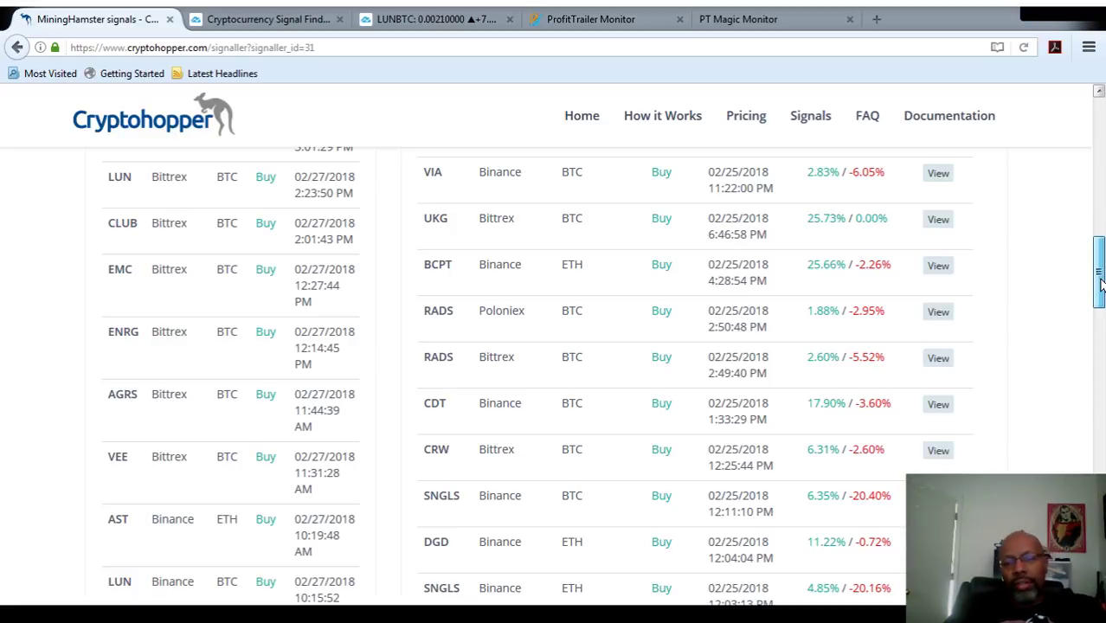
pyautogui.moveTo(1101, 286); pyautogui.dragTo(1100, 143)
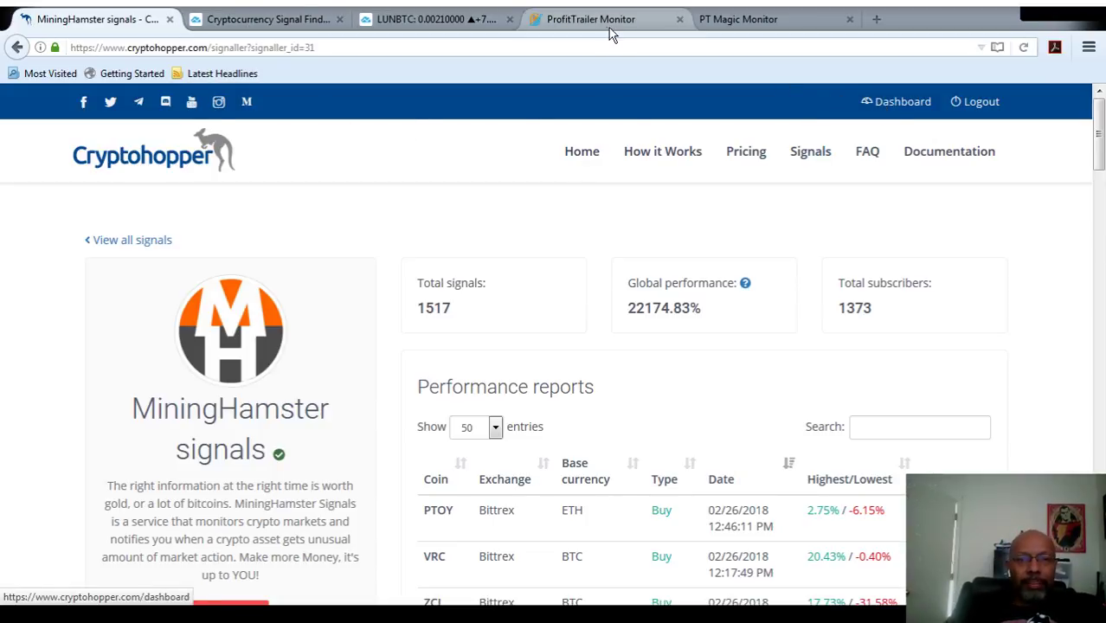
# Switch to TradingView and open the Cryptocurrency Signal Finder for the cryptocurrency markets
pyautogui.click(292, 23)
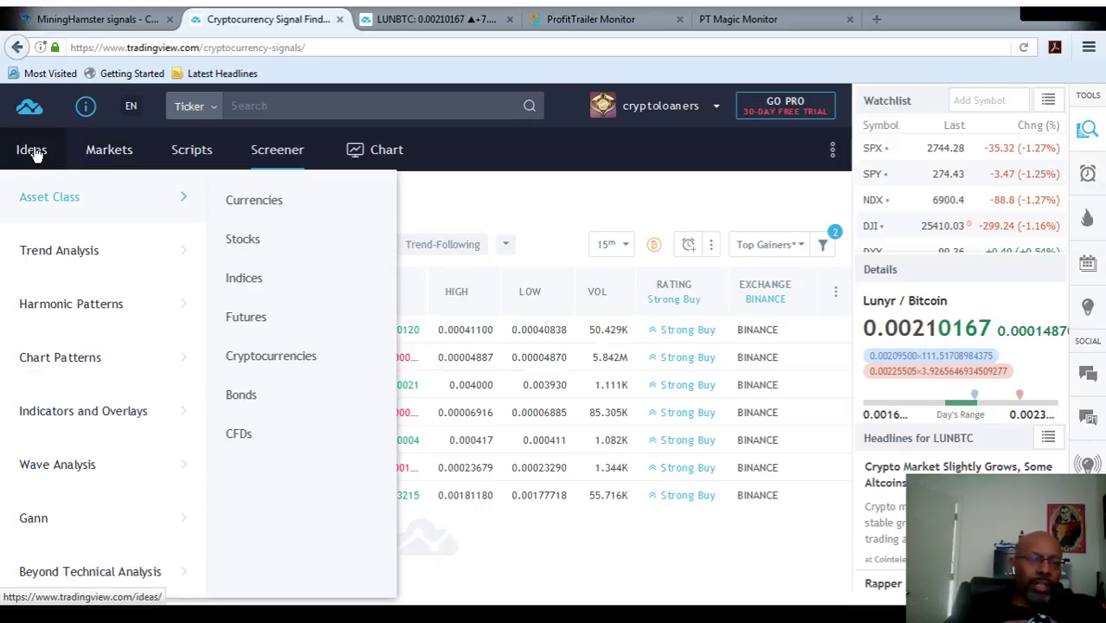
pyautogui.moveTo(104, 152)
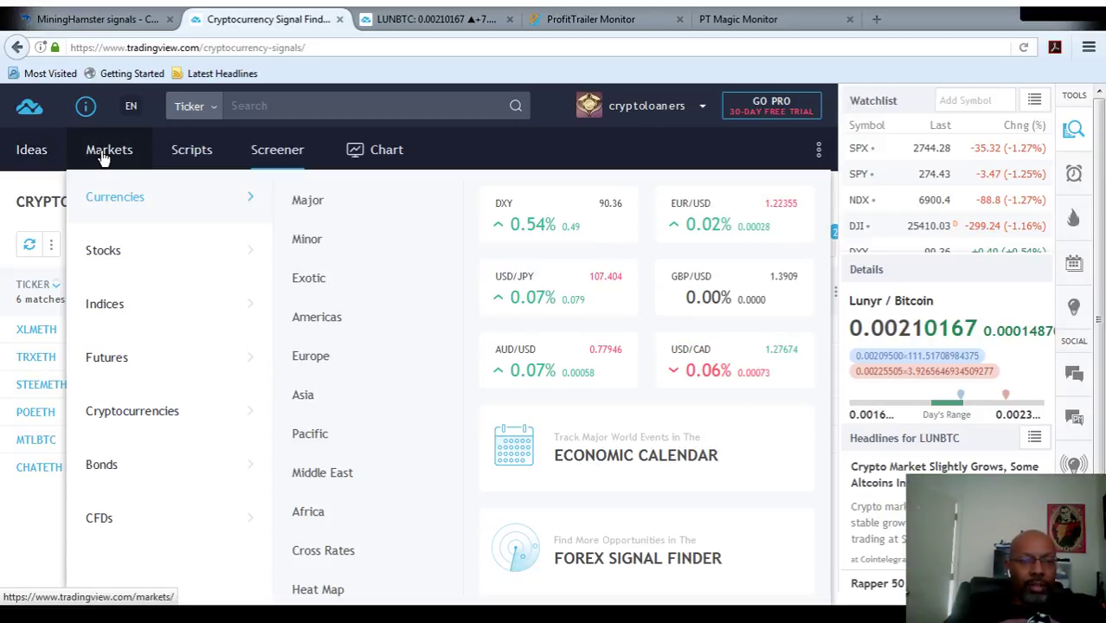
pyautogui.moveTo(111, 424)
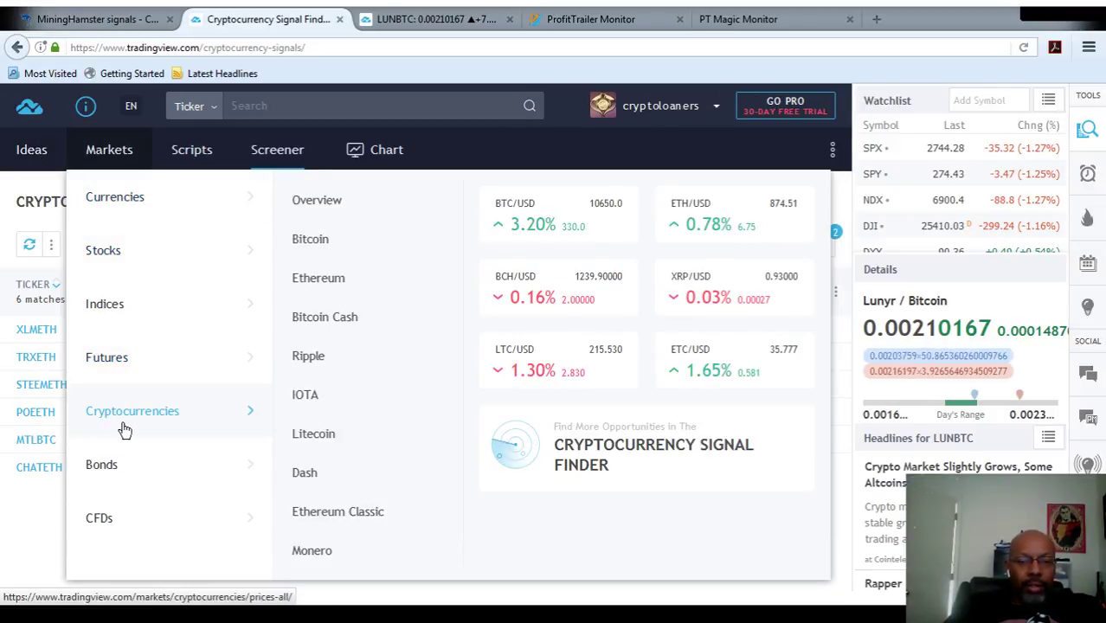
pyautogui.click(603, 471)
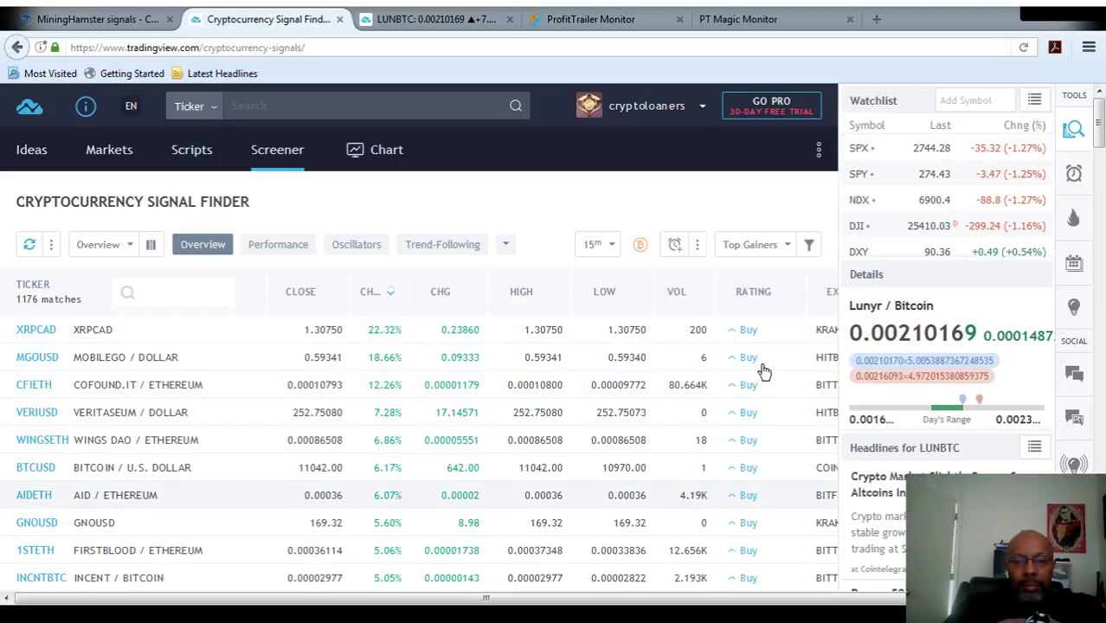
pyautogui.moveTo(751, 598); pyautogui.dragTo(880, 604)
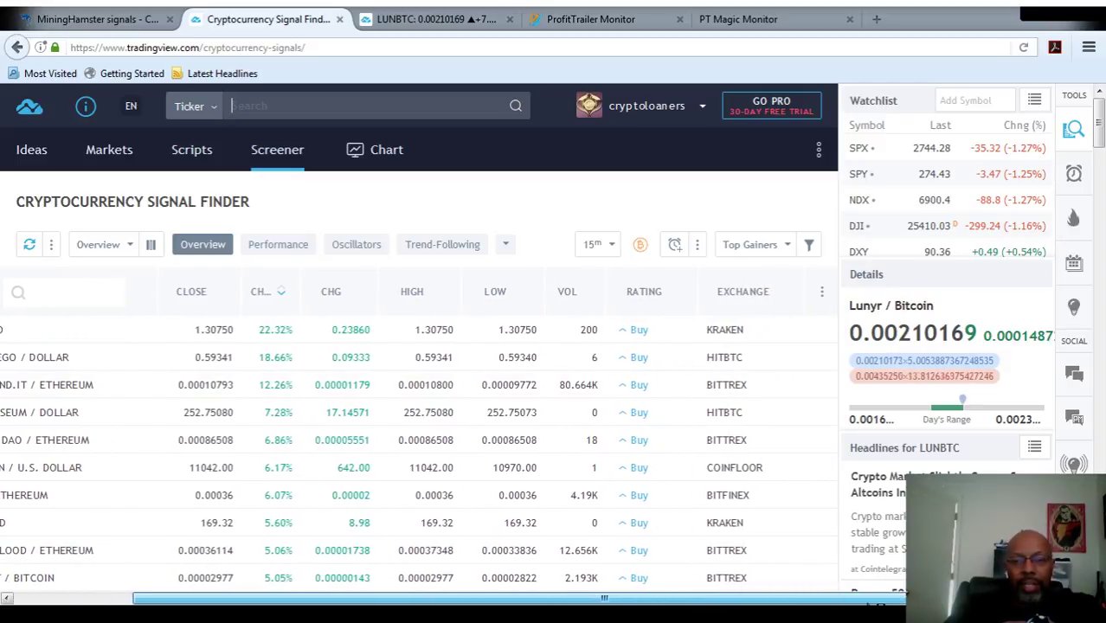
pyautogui.click(790, 291)
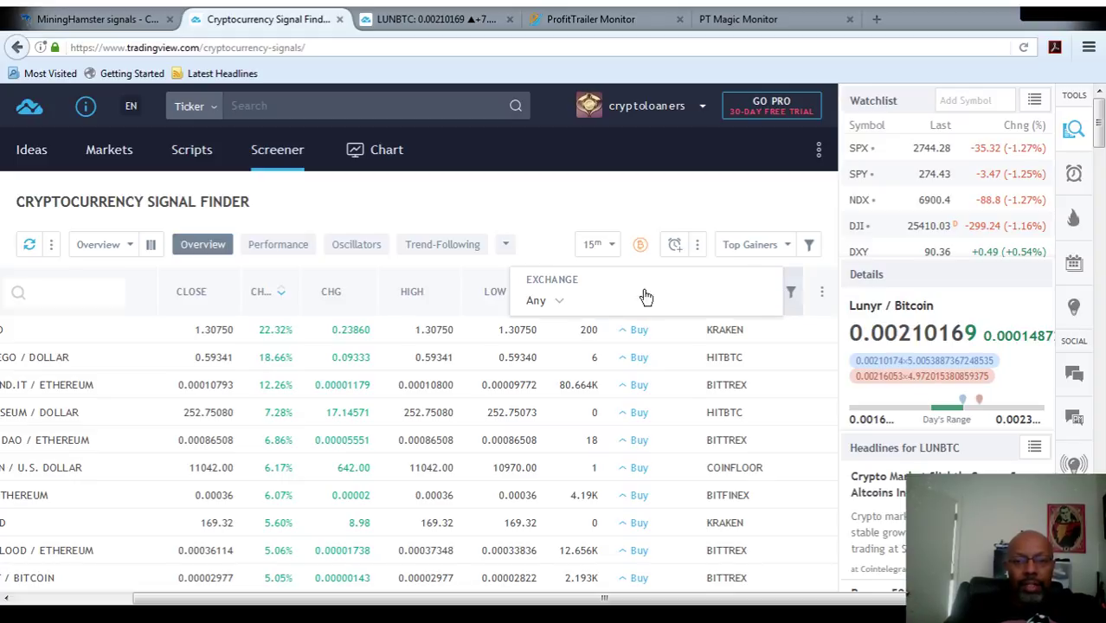
pyautogui.click(560, 300)
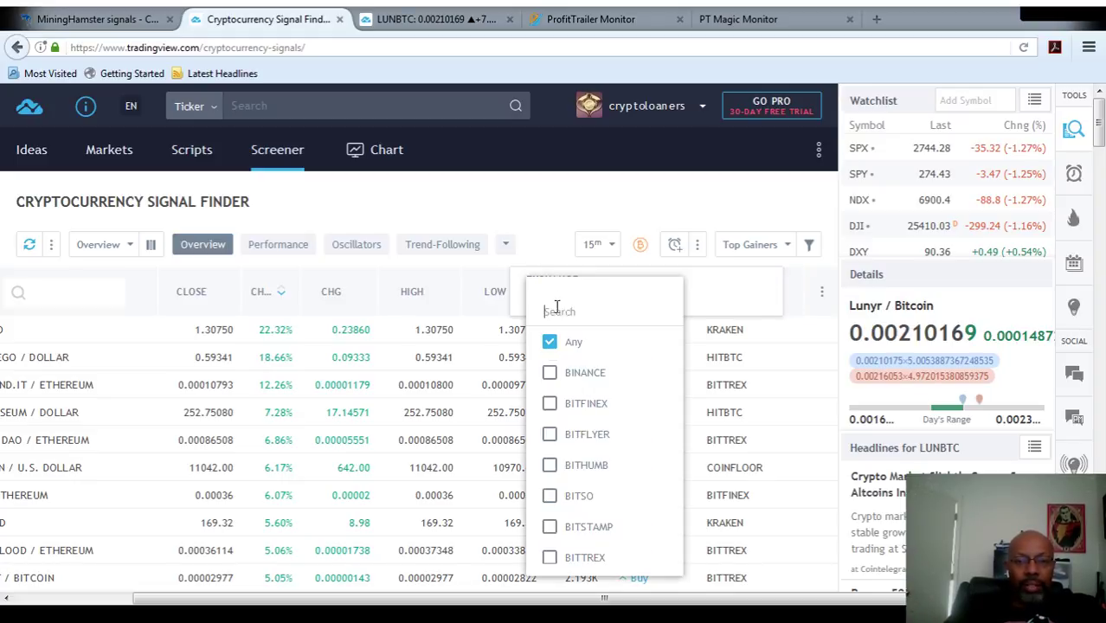
pyautogui.hscroll(-3, 432, 315)
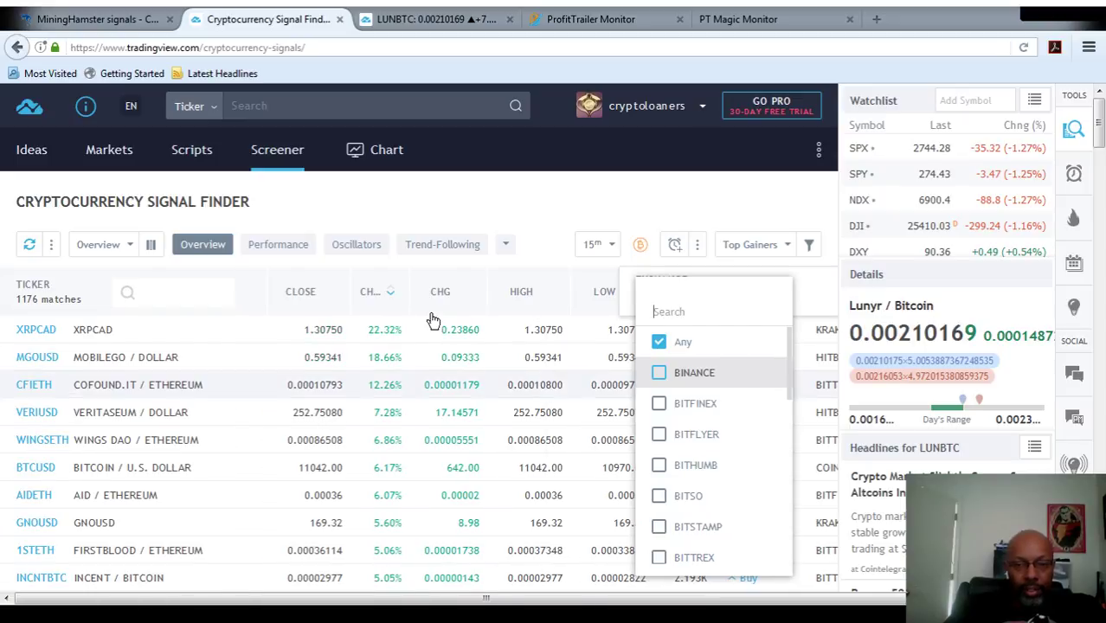
pyautogui.click(561, 267)
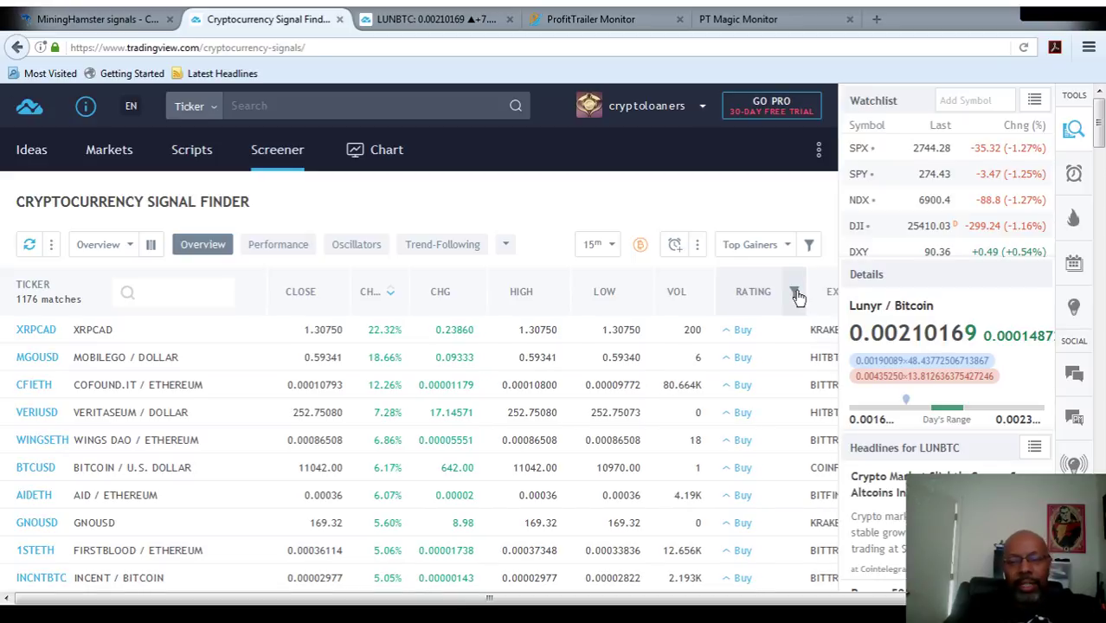
# Filter the signal finder's coins by the Strong Buy rating
pyautogui.click(794, 294)
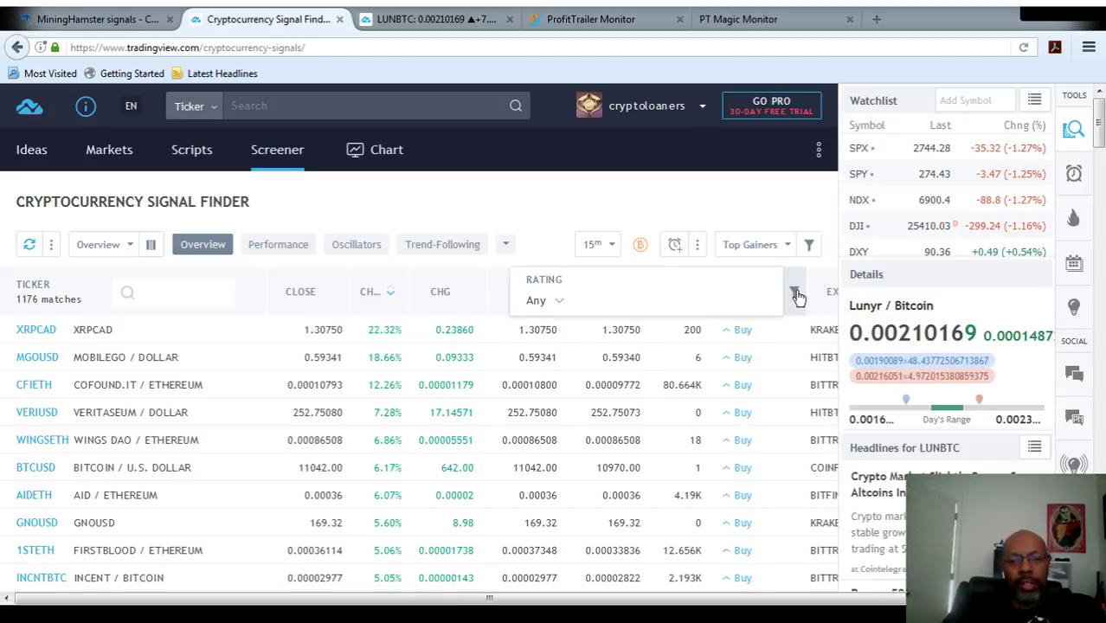
pyautogui.click(558, 301)
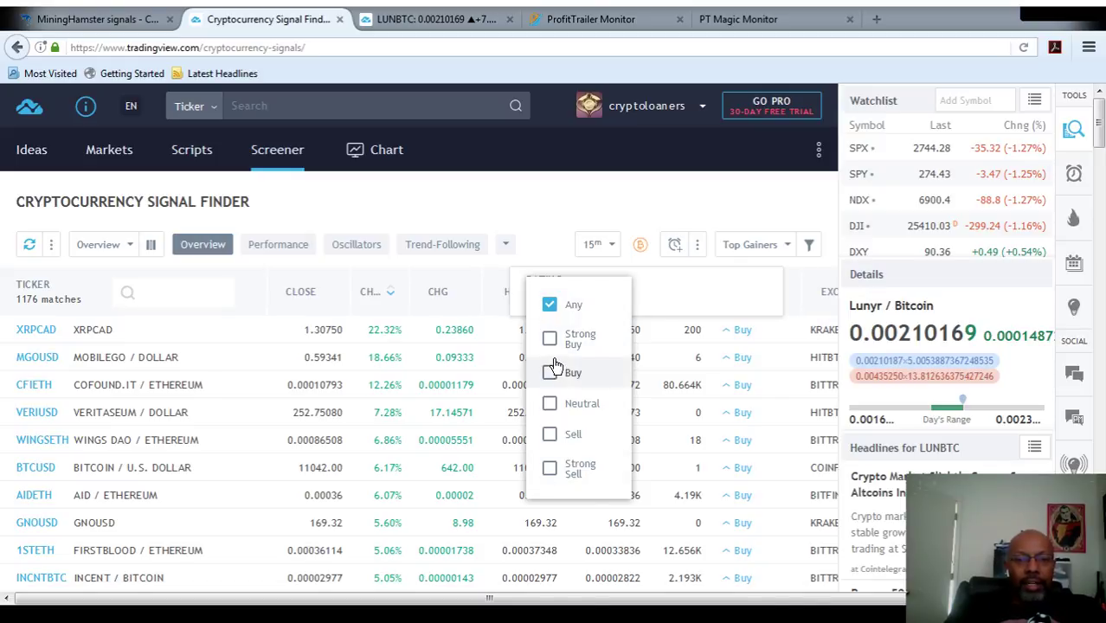
pyautogui.click(550, 342)
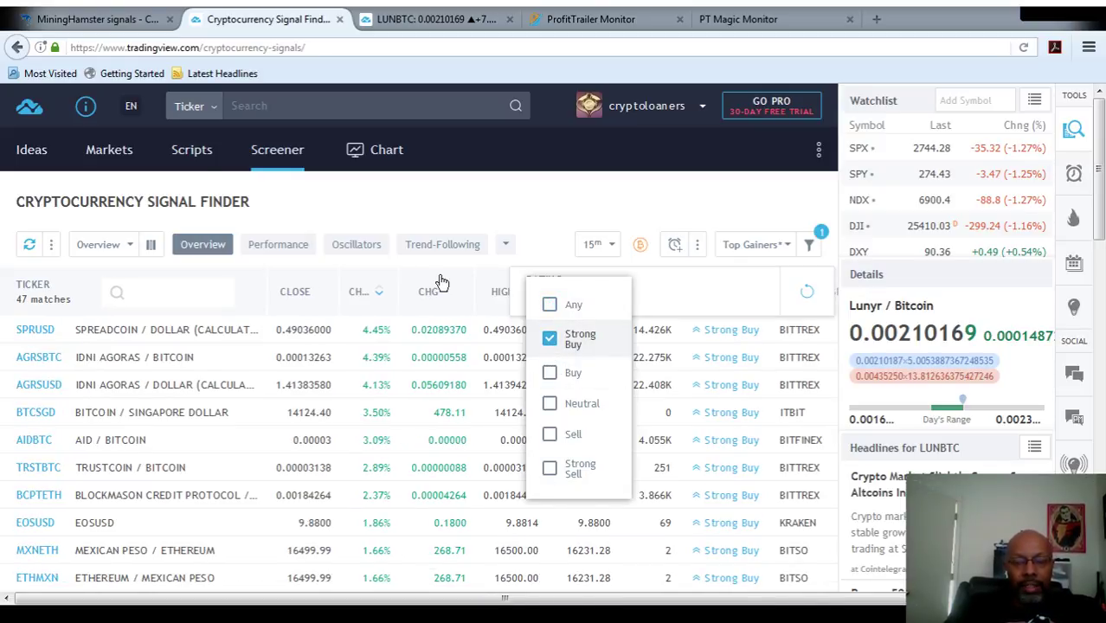
pyautogui.click(510, 216)
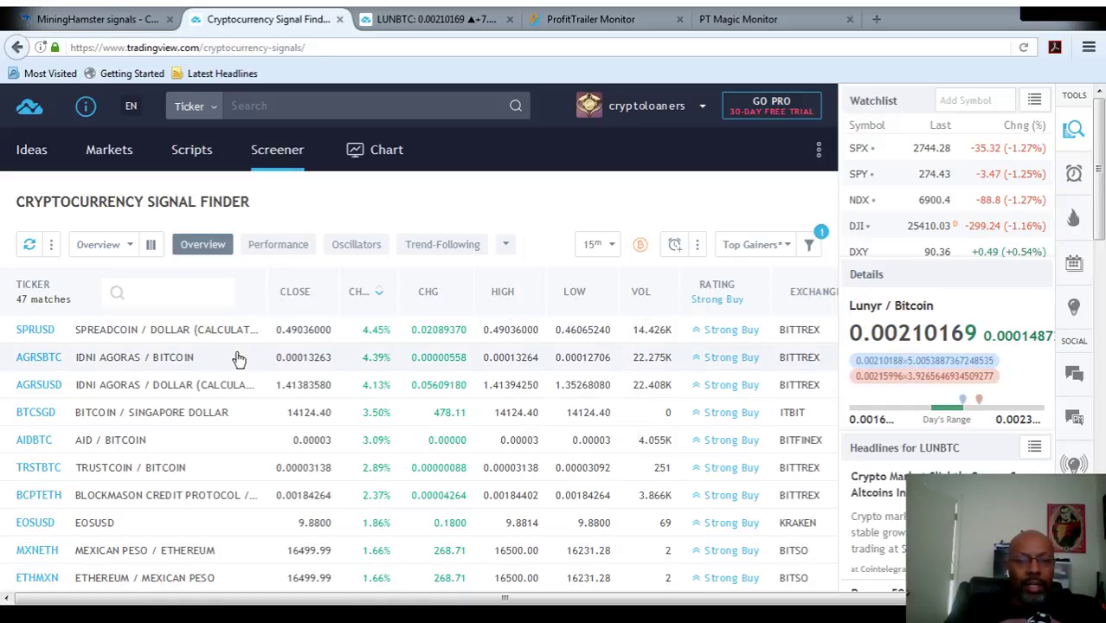
# Sort the strong-buy coins by exchange in ascending order
pyautogui.click(813, 294)
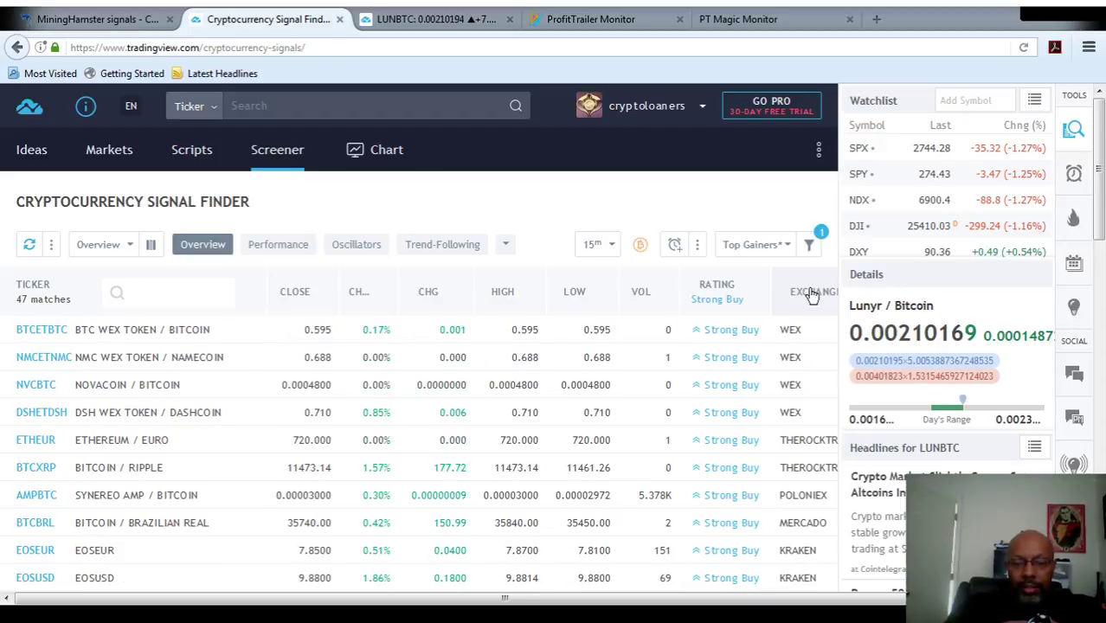
pyautogui.click(813, 294)
pyautogui.moveTo(681, 599); pyautogui.dragTo(737, 599)
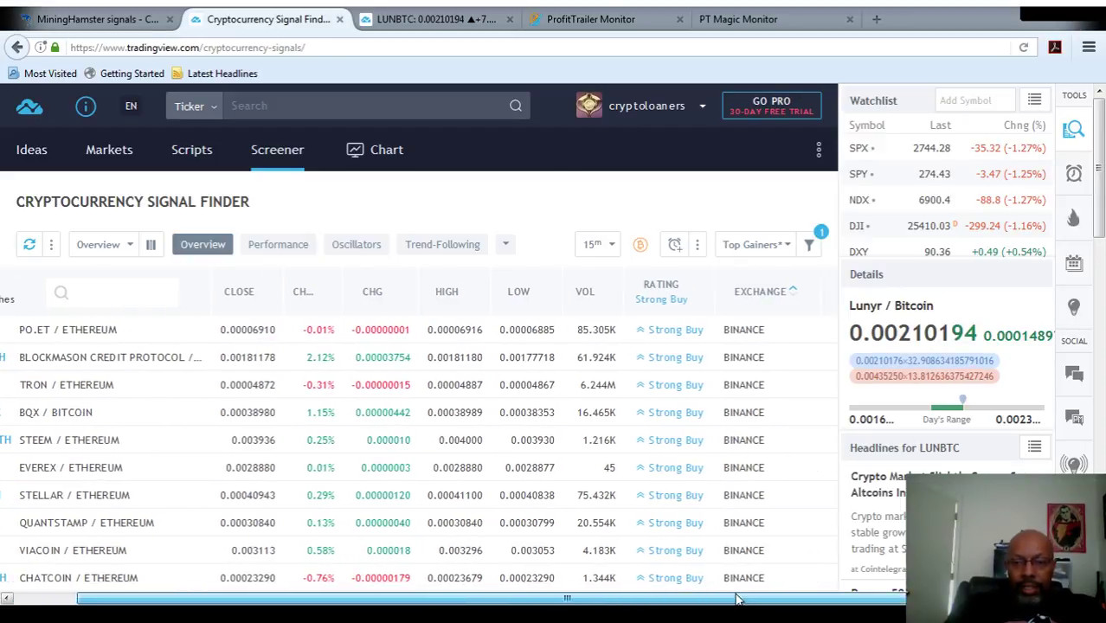
pyautogui.click(807, 294)
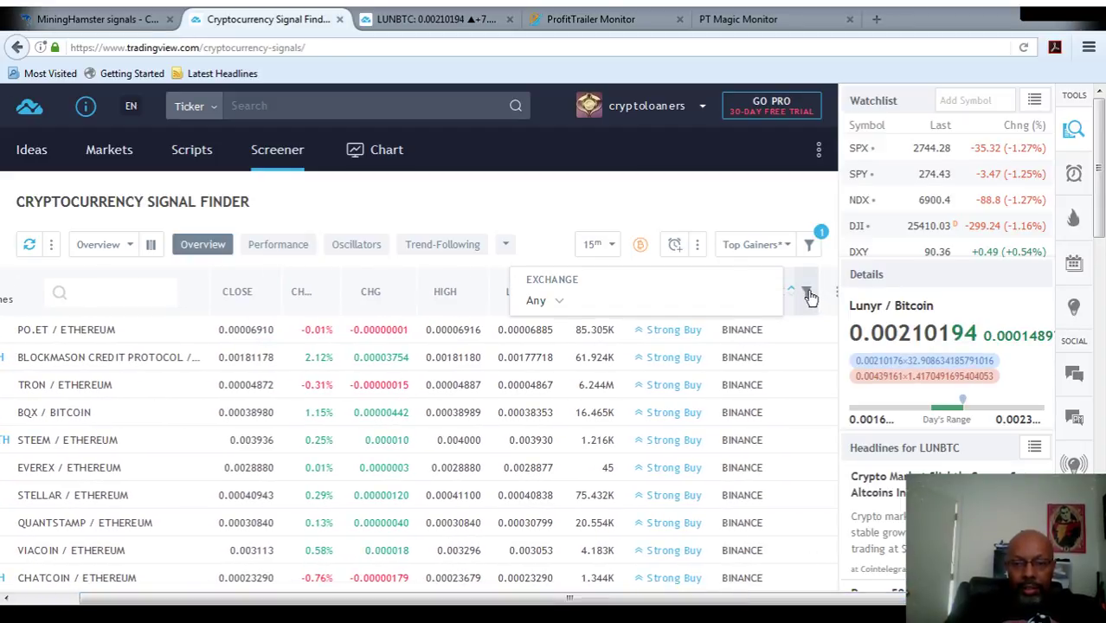
pyautogui.click(555, 196)
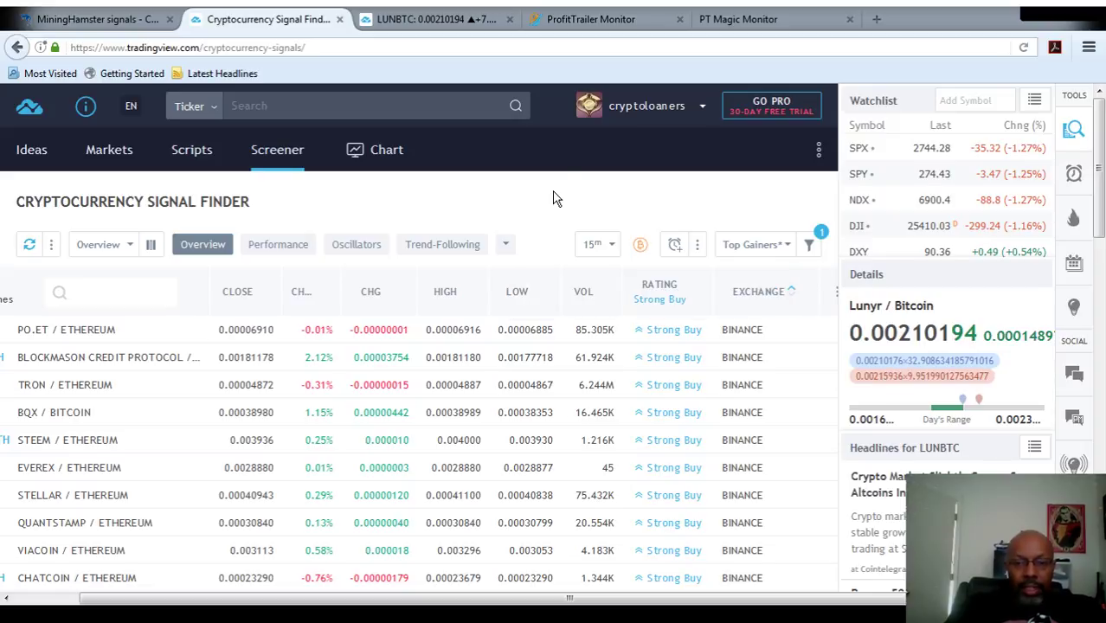
# Search the strong-buy tickers for btc
pyautogui.click(119, 283)
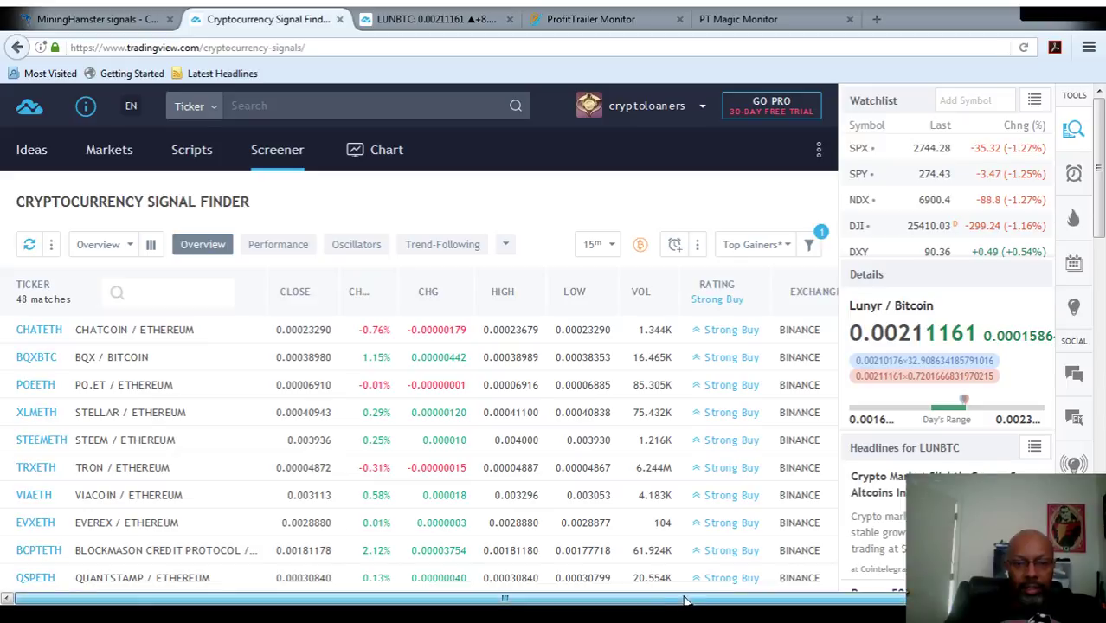
pyautogui.click(197, 293)
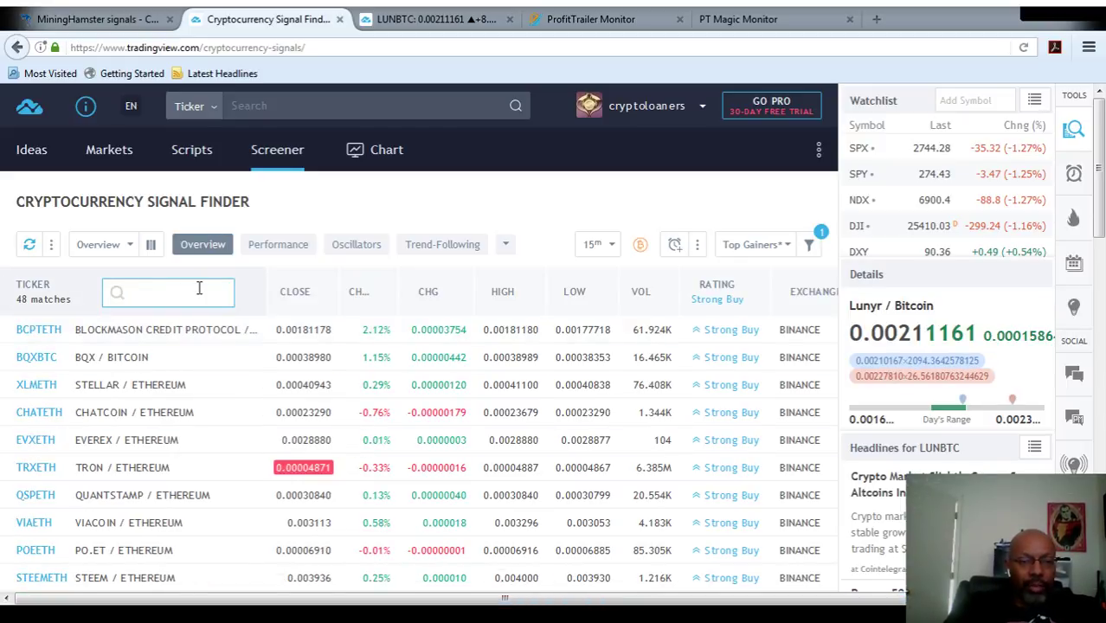
pyautogui.write('btc')
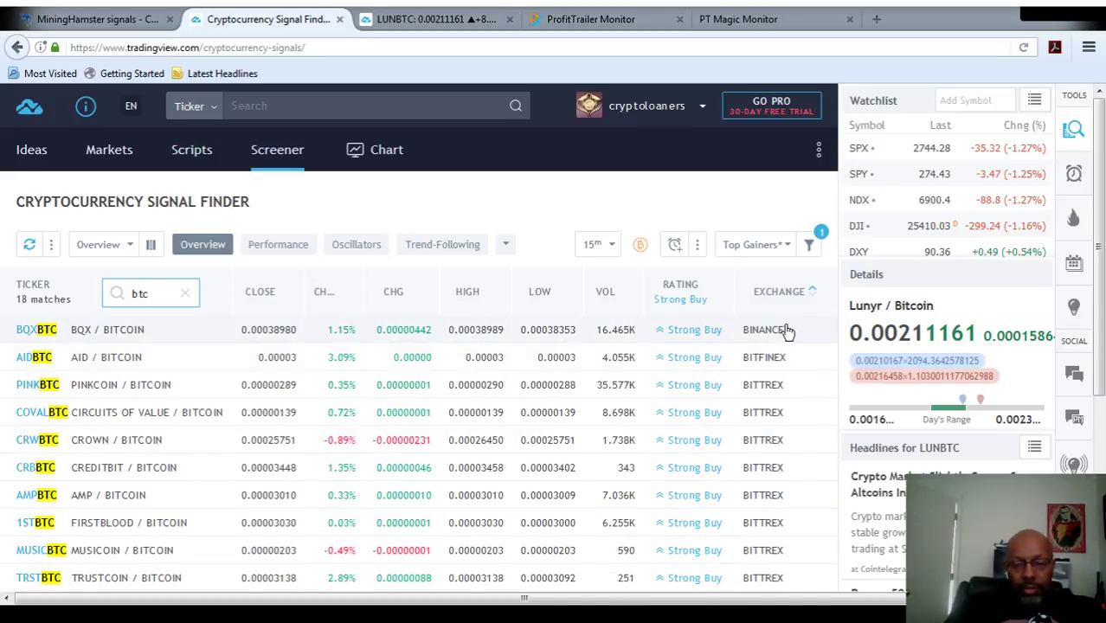
# Filter the strong-buy coins to the BINANCE exchange and clear the ticker search
pyautogui.click(826, 294)
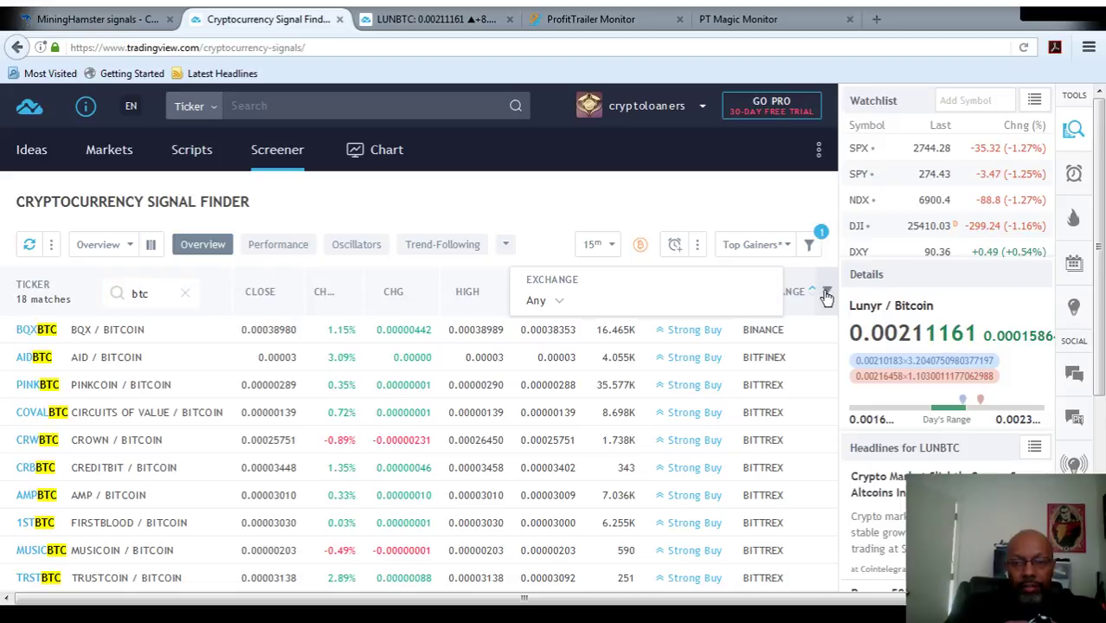
pyautogui.click(562, 300)
pyautogui.click(548, 374)
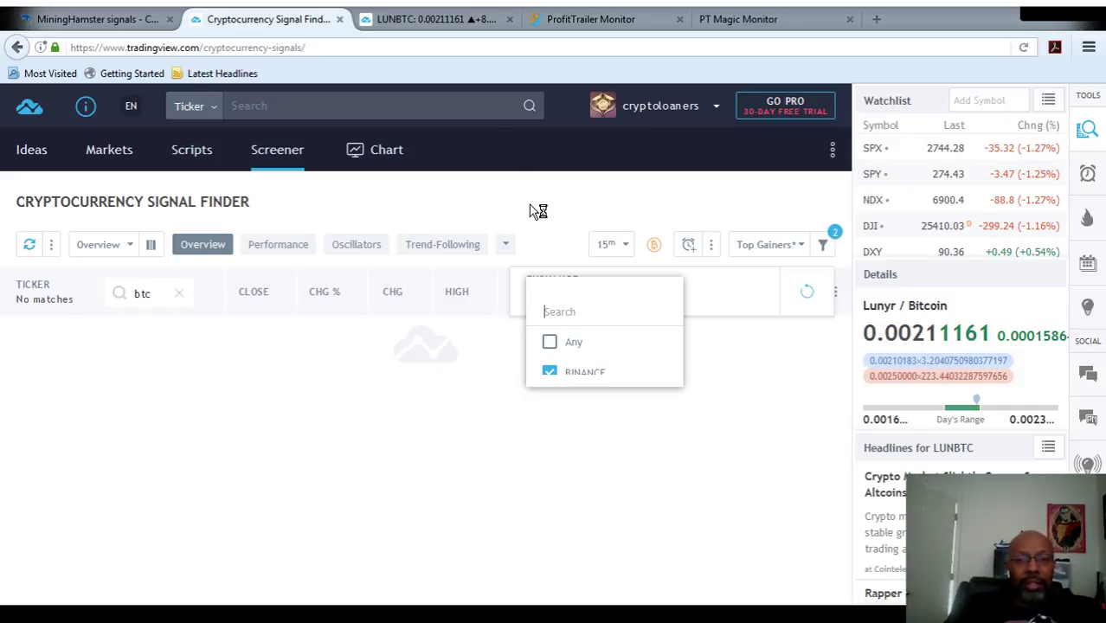
pyautogui.click(566, 210)
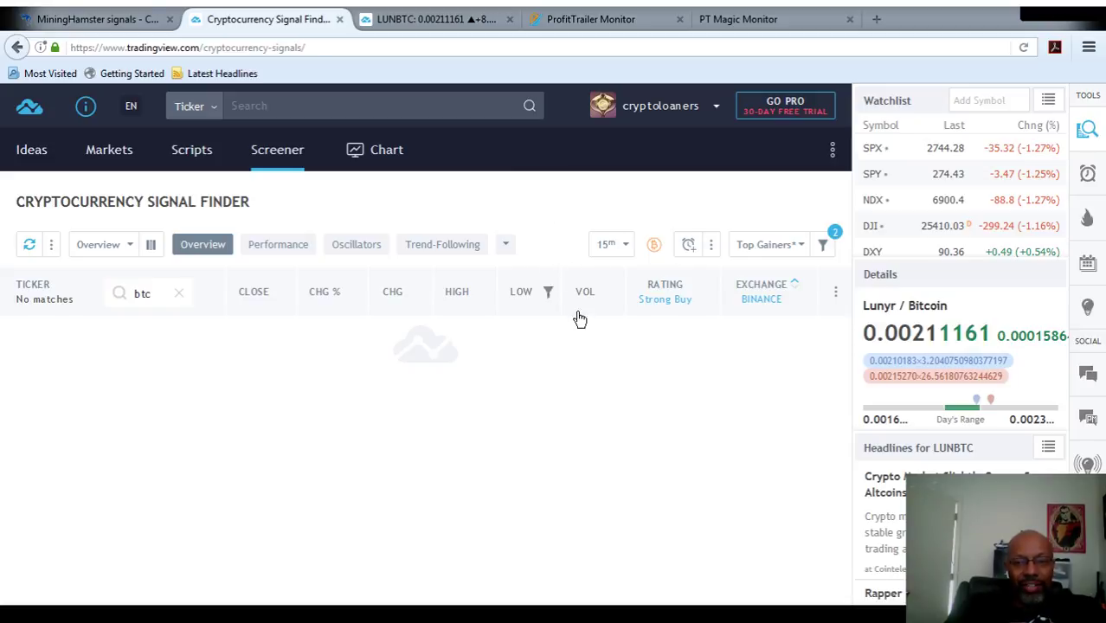
pyautogui.click(177, 295)
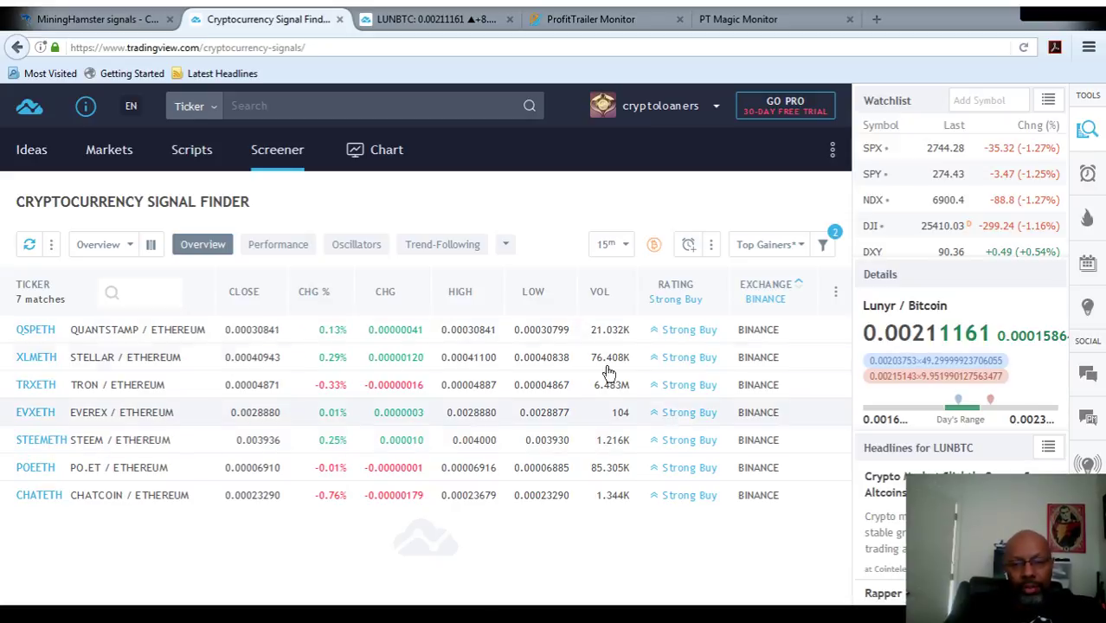
# Open the QSPETH coin page and compare its technical analysis summary with its signal finder entry
pyautogui.click(45, 329)
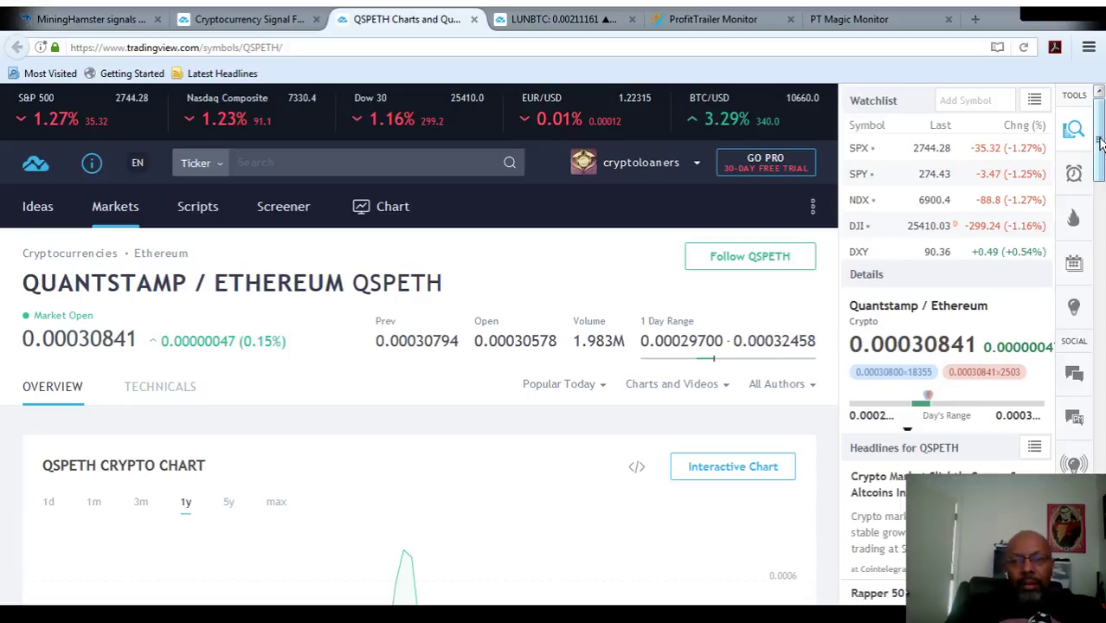
pyautogui.moveTo(1099, 142); pyautogui.dragTo(1101, 270)
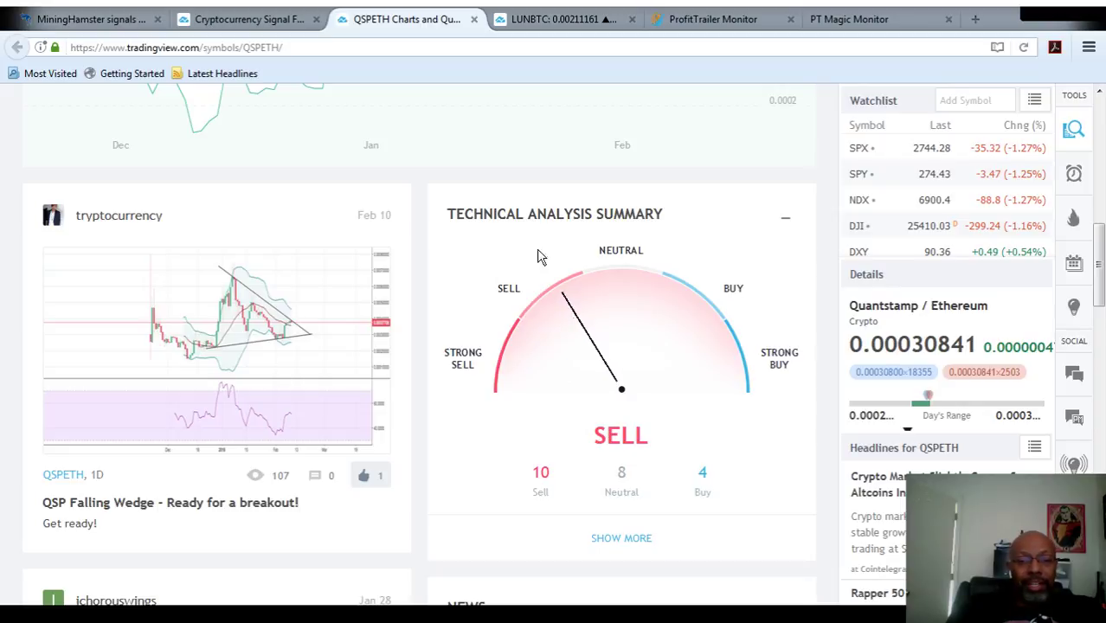
pyautogui.click(253, 21)
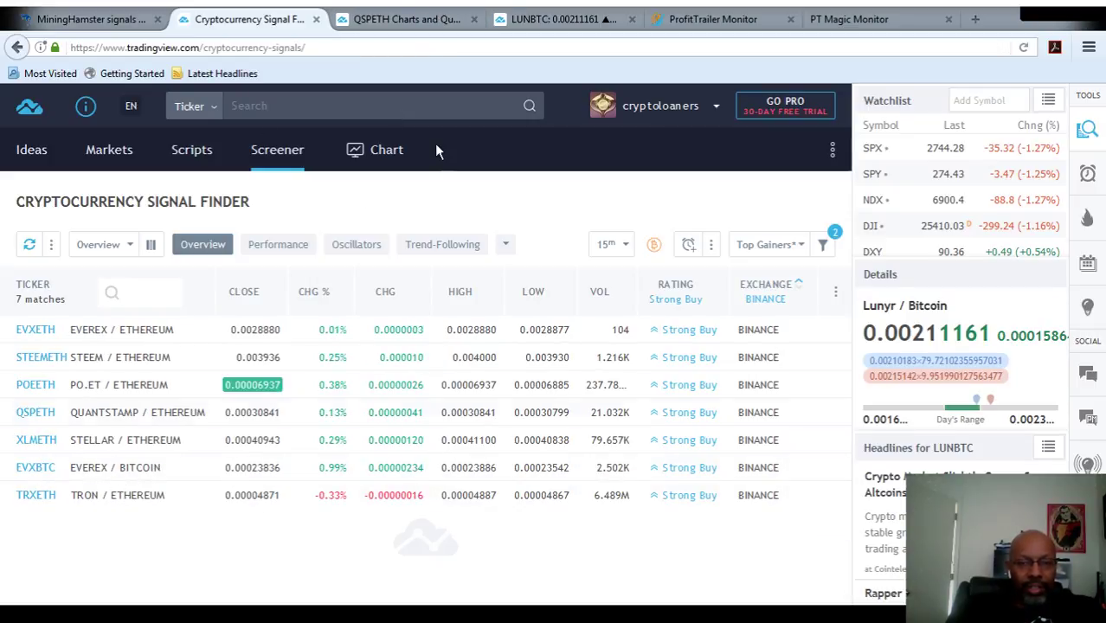
pyautogui.click(400, 19)
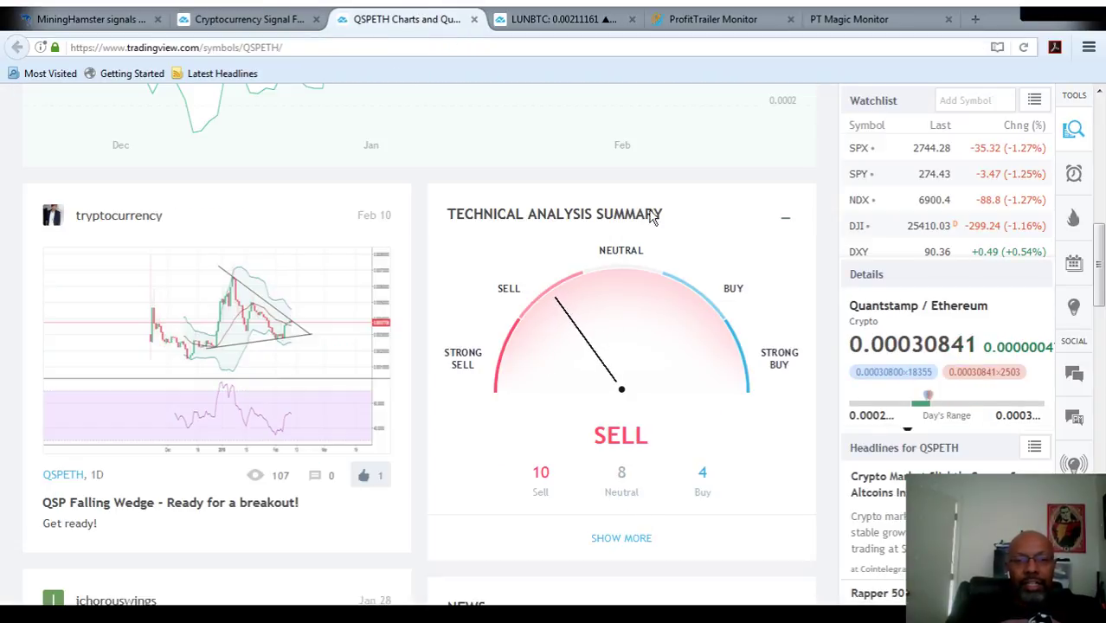
# Open the full technical analysis of QSPETH and examine its summary for the 15 minutes timeframe
pyautogui.click(636, 542)
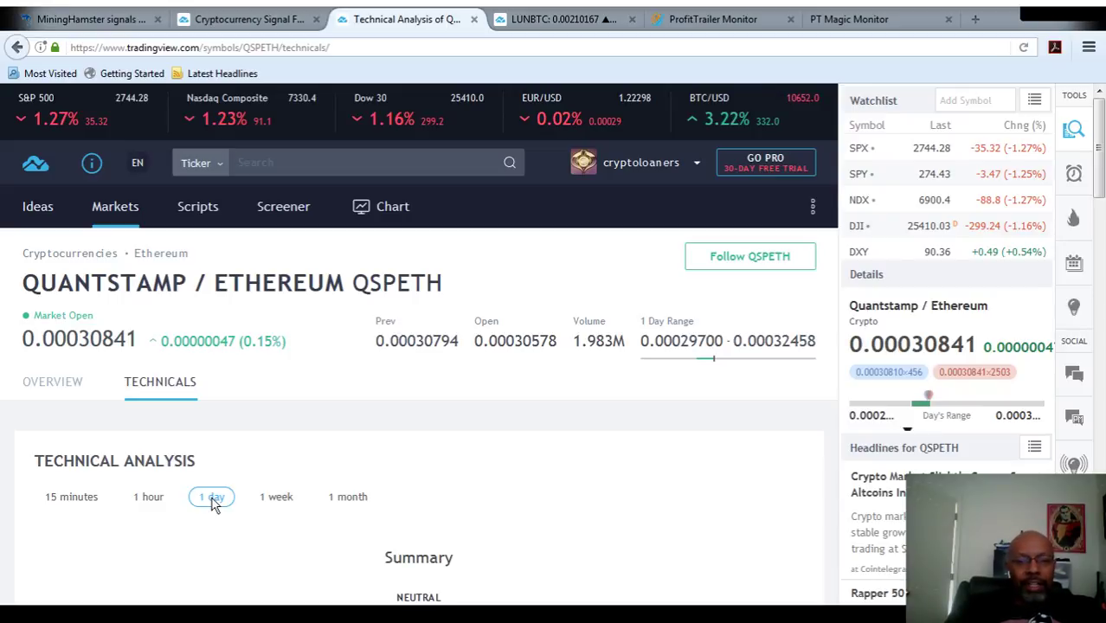
pyautogui.click(73, 497)
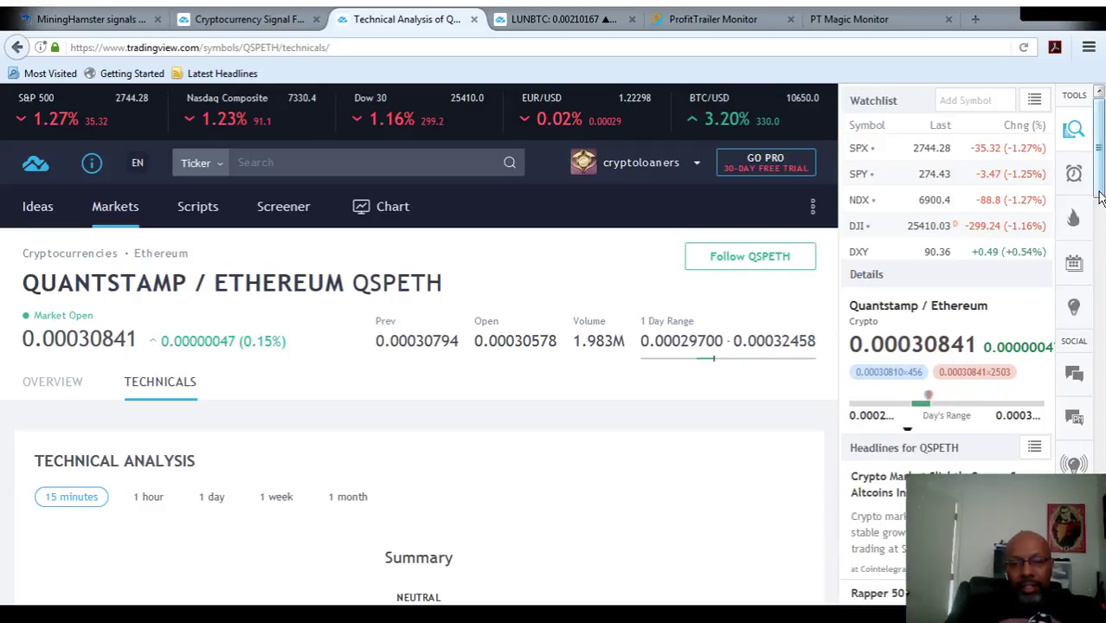
pyautogui.scroll(-3, 1103, 249)
pyautogui.moveTo(1103, 262)
pyautogui.mouseDown()
pyautogui.moveTo(1103, 297)
pyautogui.moveTo(1099, 275)
pyautogui.mouseUp()
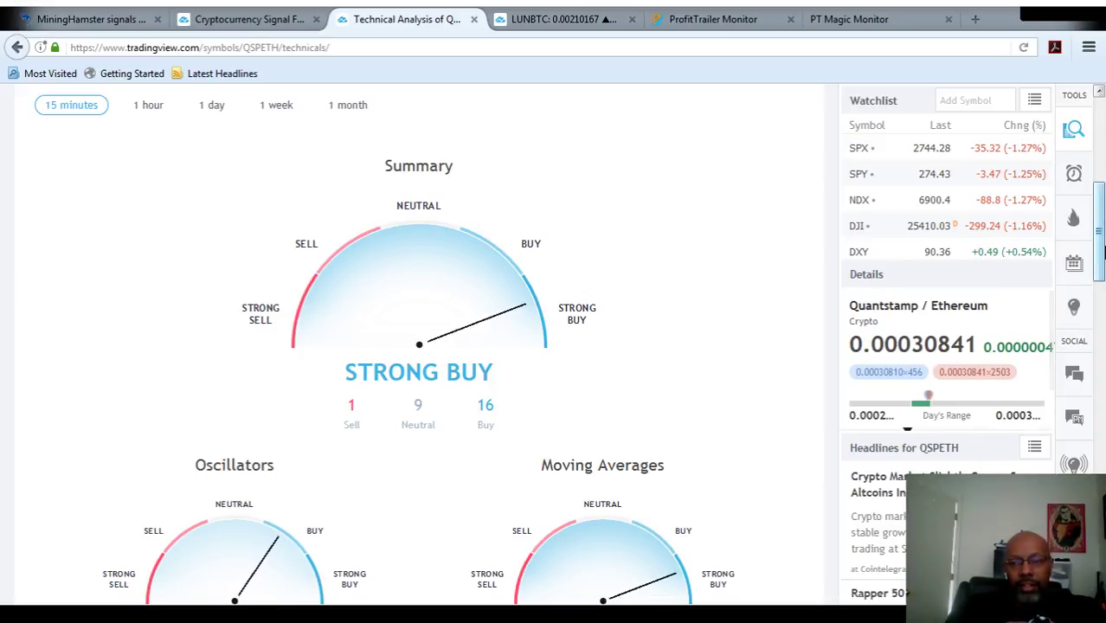
# Examine the Relative Strength Index, other oscillators and moving averages of QSPETH, and close its page
pyautogui.moveTo(1100, 256); pyautogui.dragTo(1101, 379)
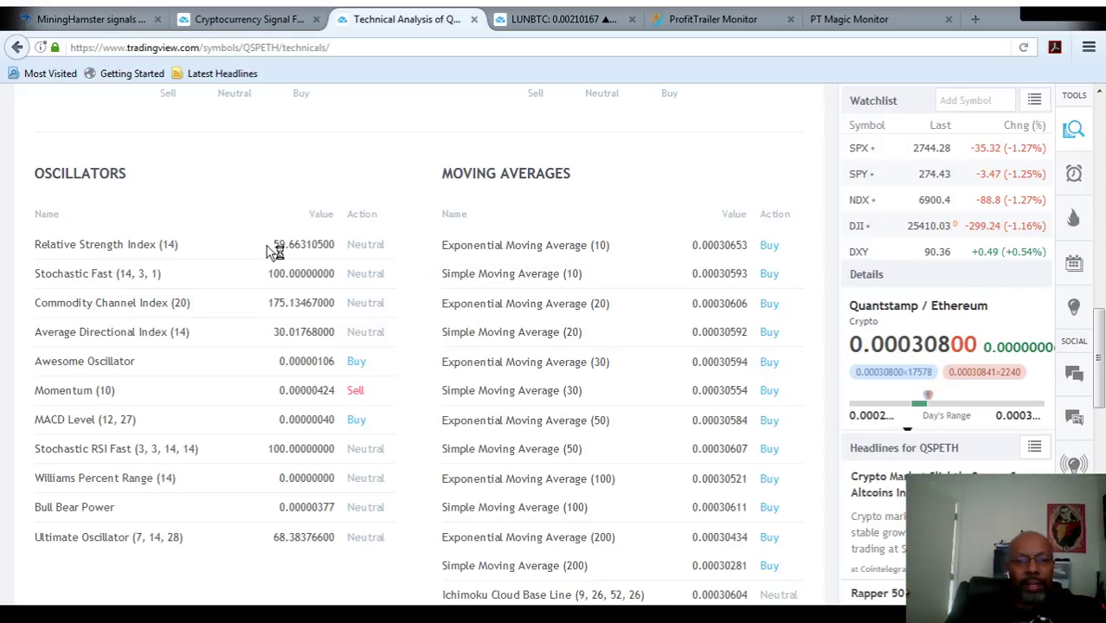
pyautogui.doubleClick(315, 246)
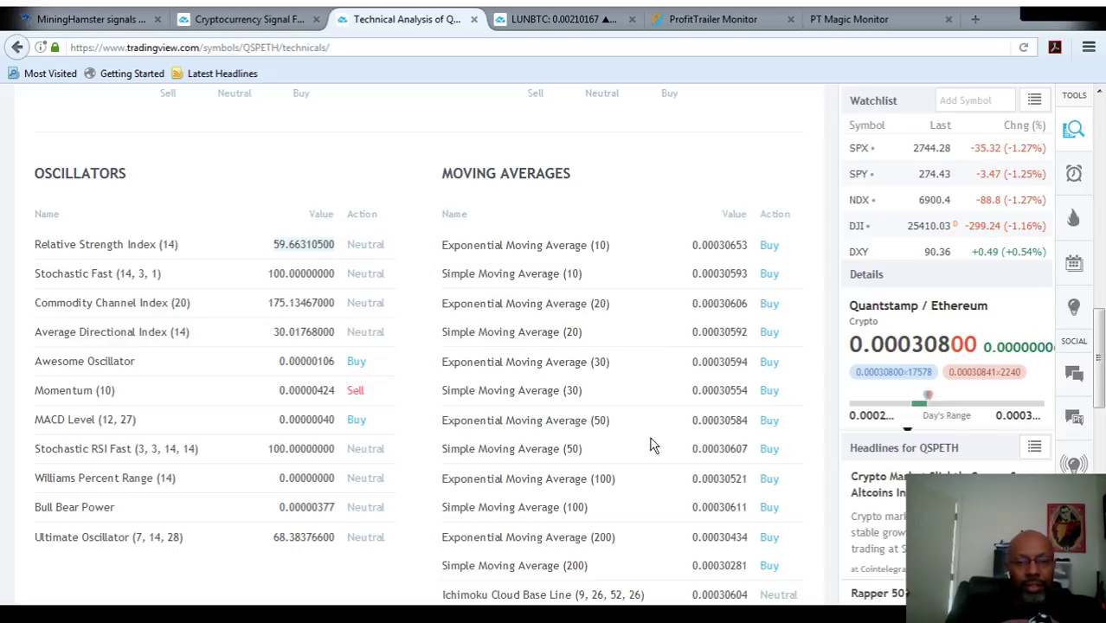
pyautogui.moveTo(1100, 324)
pyautogui.mouseDown()
pyautogui.moveTo(1100, 437)
pyautogui.moveTo(1101, 277)
pyautogui.moveTo(1101, 317)
pyautogui.mouseUp()
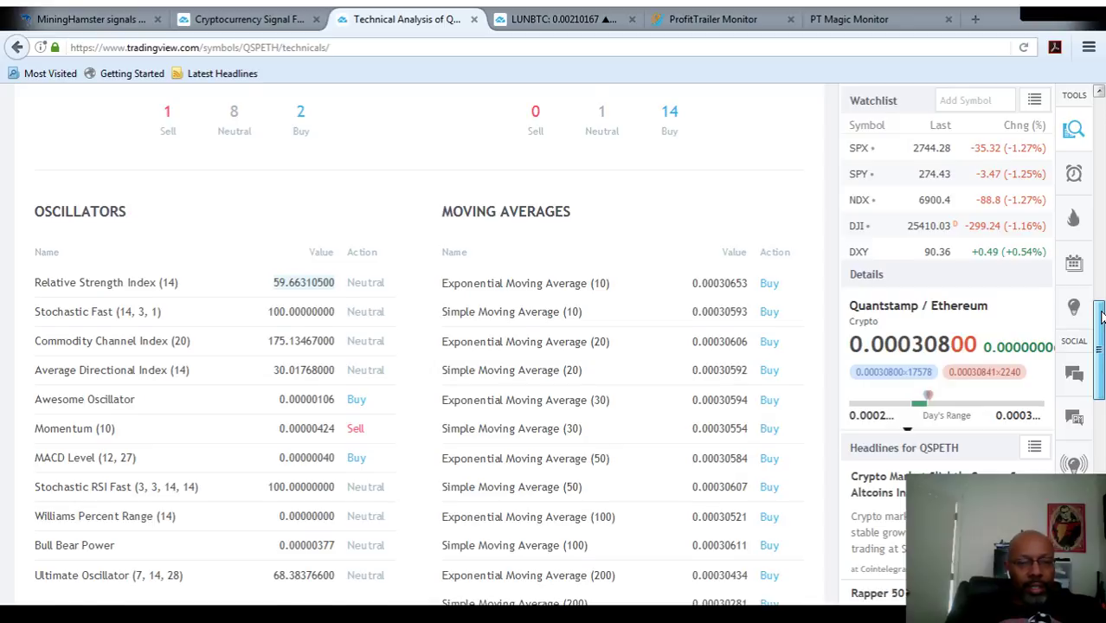
pyautogui.moveTo(1100, 317); pyautogui.dragTo(1099, 138)
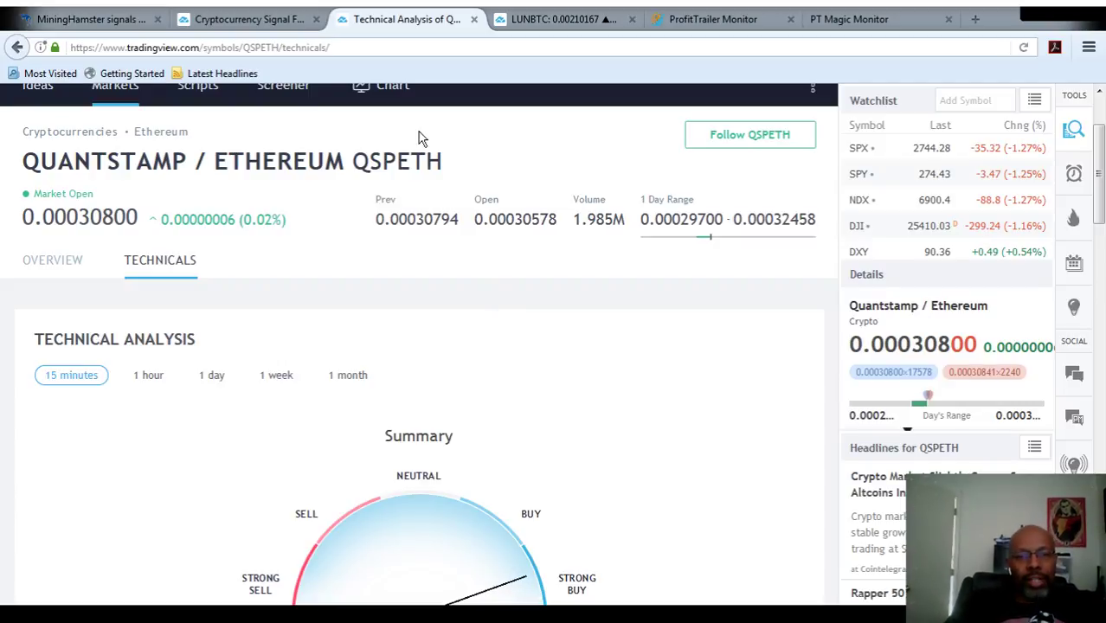
pyautogui.click(475, 19)
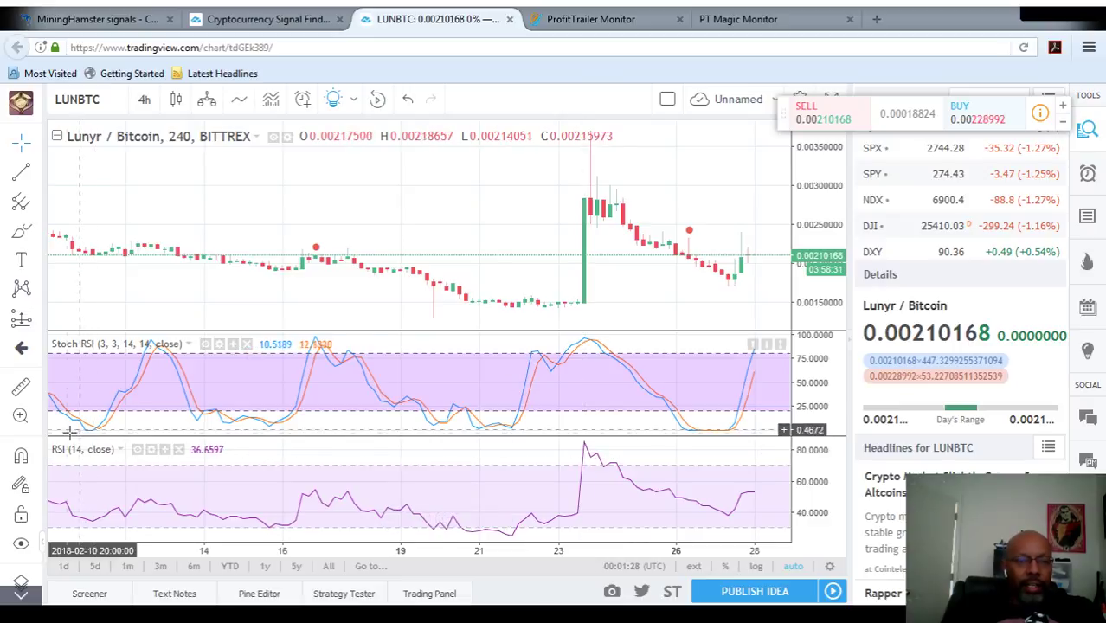
# Add the built-in MACD indicator to the 4-hour LUNBTC chart
pyautogui.click(147, 100)
pyautogui.click(148, 100)
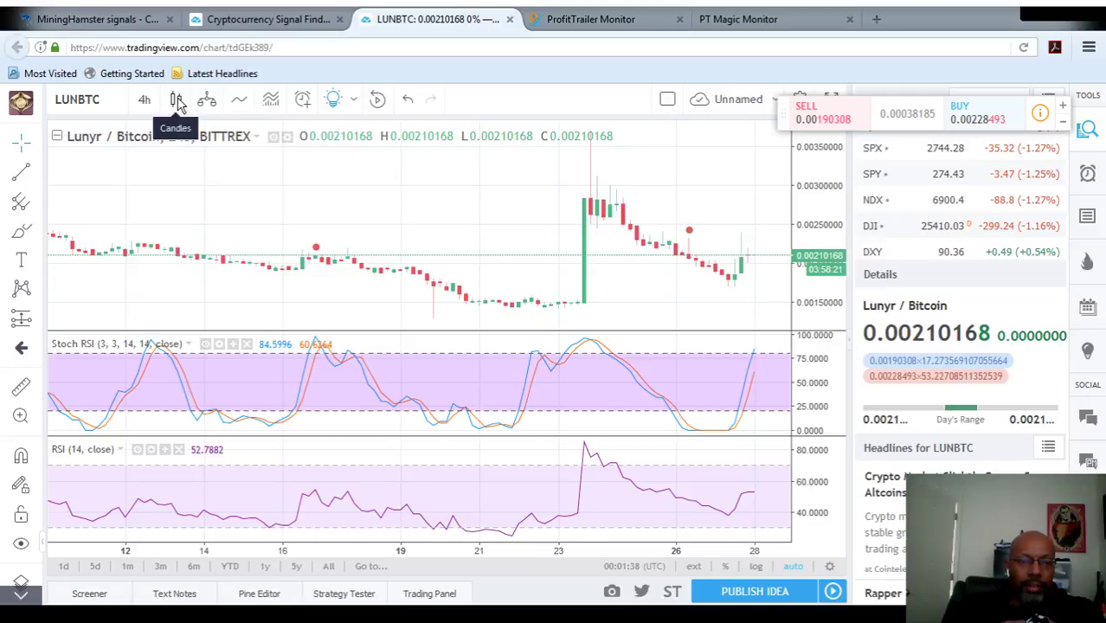
pyautogui.click(239, 102)
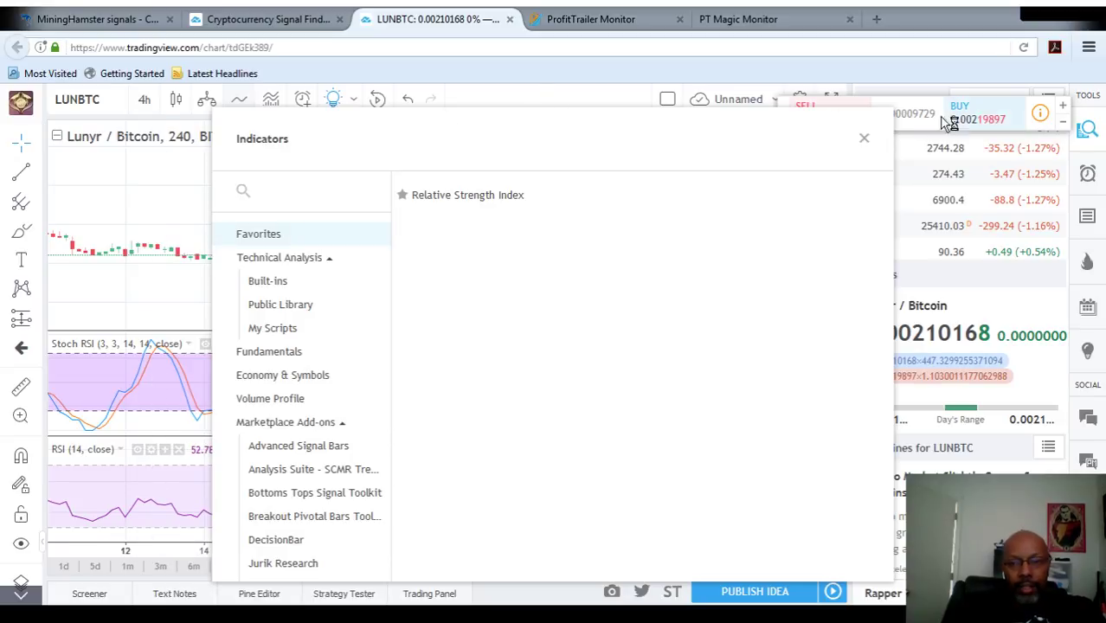
pyautogui.click(291, 203)
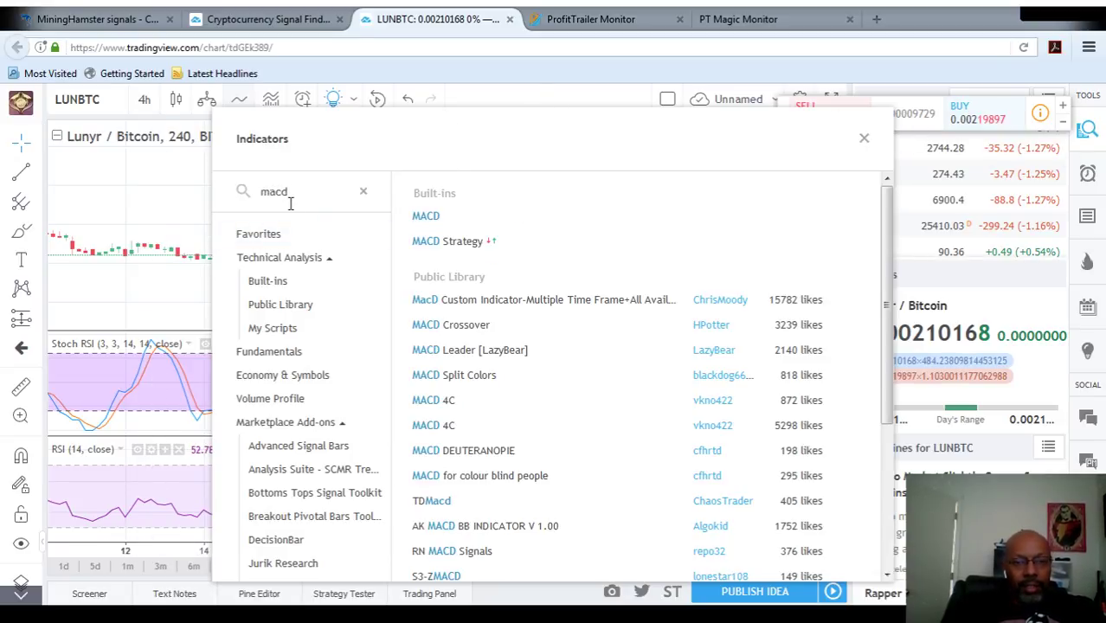
pyautogui.click(415, 217)
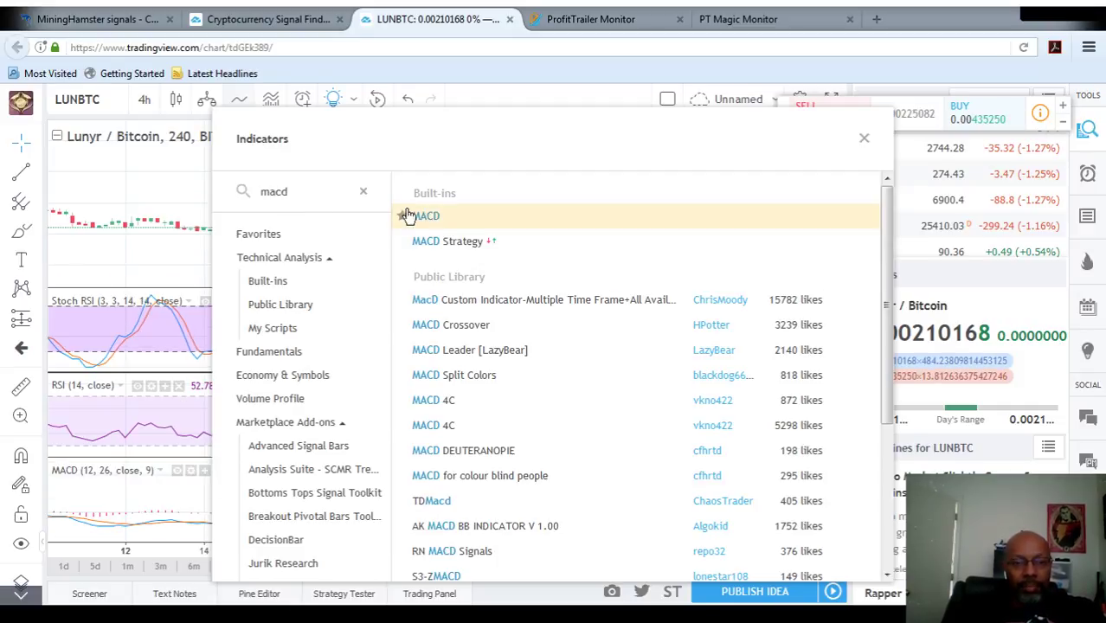
# Search the indicator library for bolling and return to the LUNBTC chart
pyautogui.click(320, 194)
pyautogui.write('b')
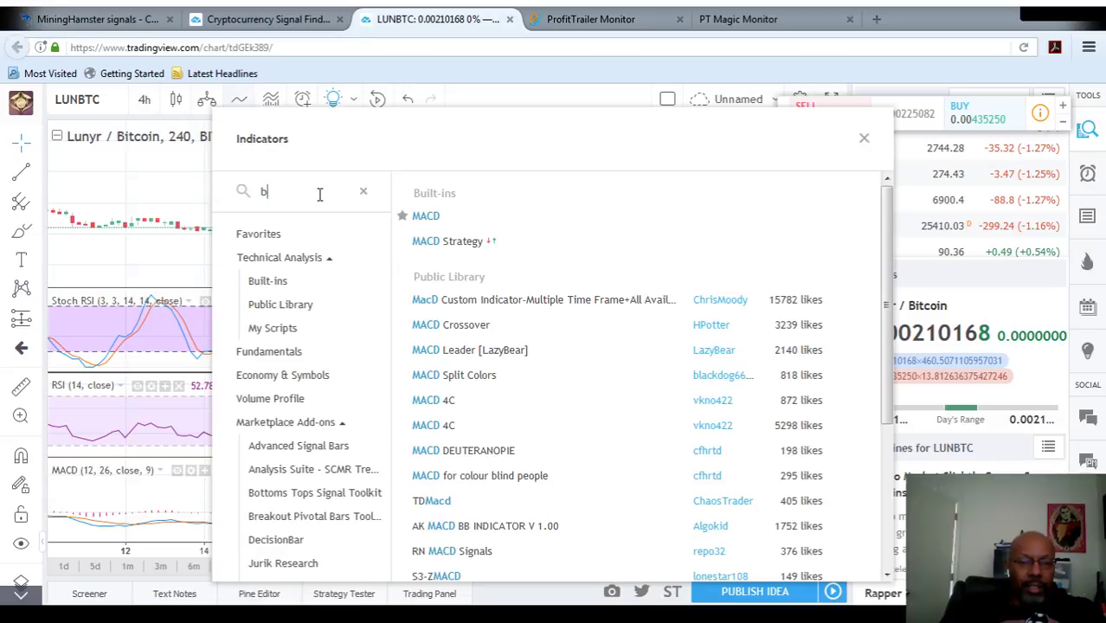
pyautogui.write('olling')
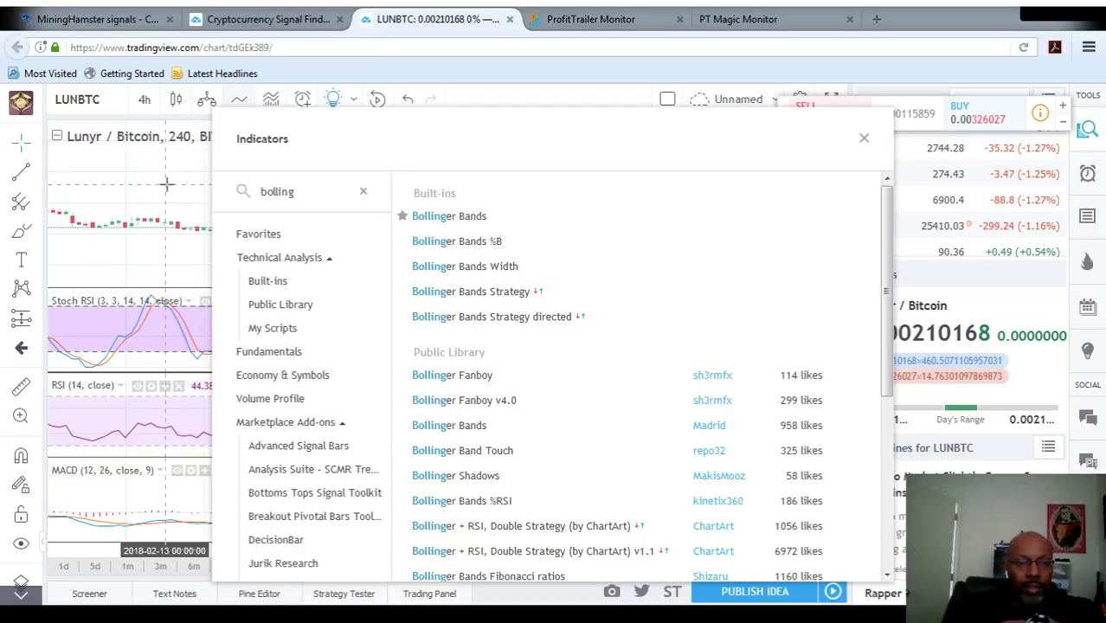
pyautogui.click(207, 138)
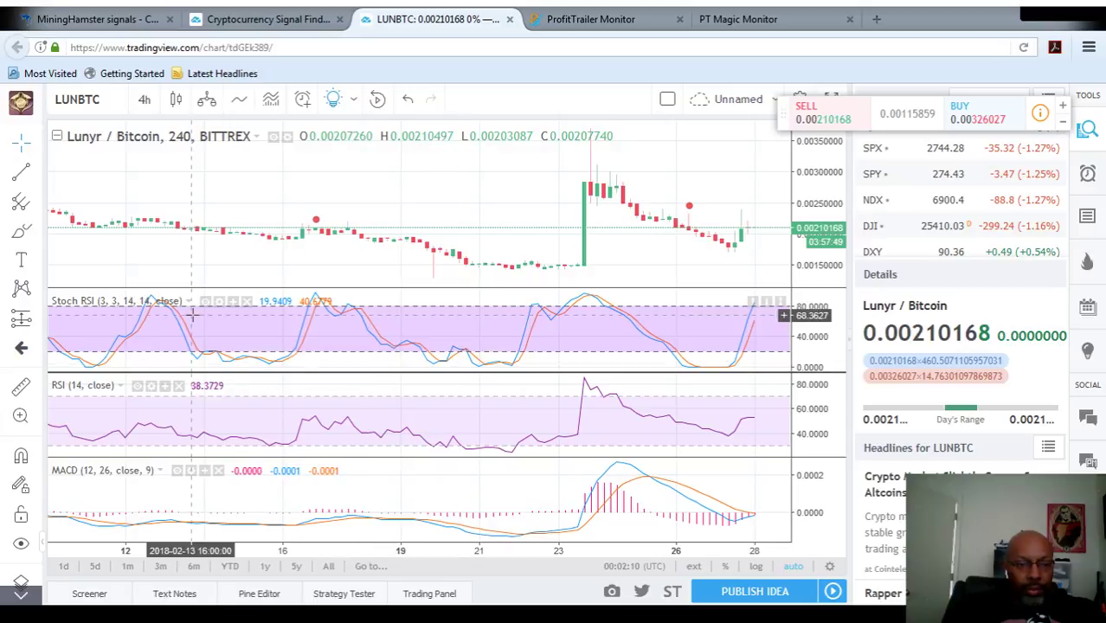
# Remove the Stoch RSI indicator from the LUNBTC chart and set the chart interval to 15 minutes
pyautogui.click(247, 302)
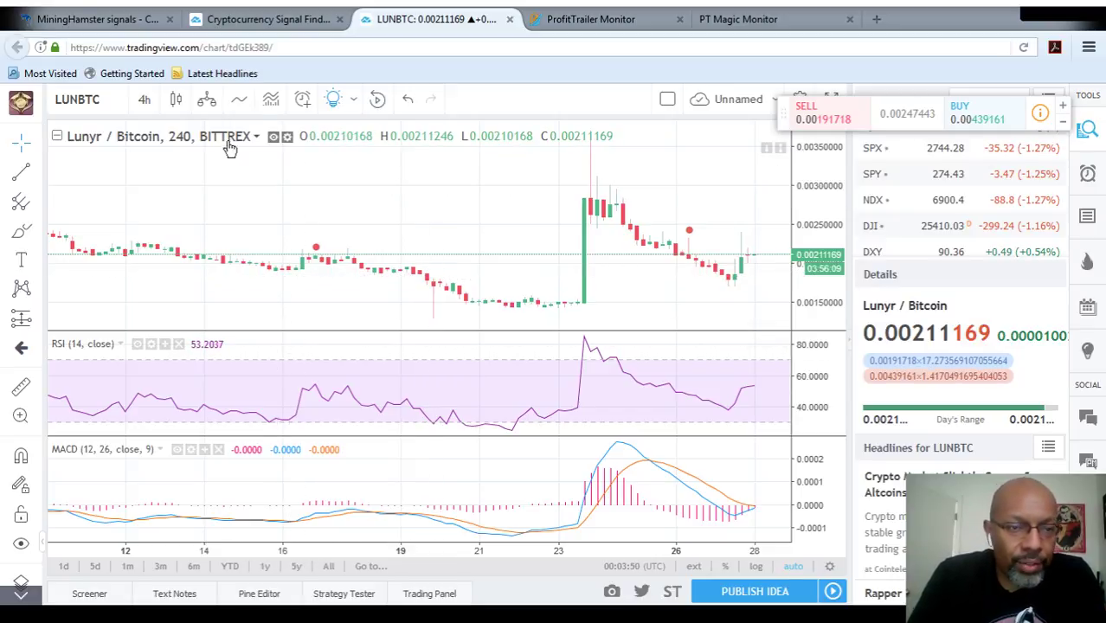
pyautogui.click(102, 99)
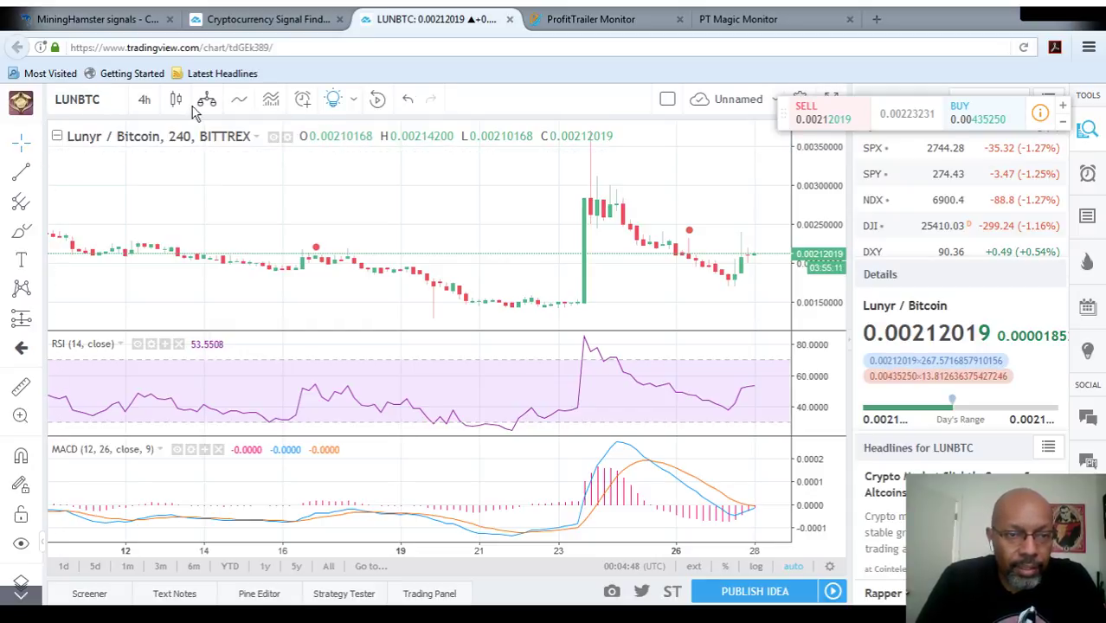
pyautogui.click(145, 100)
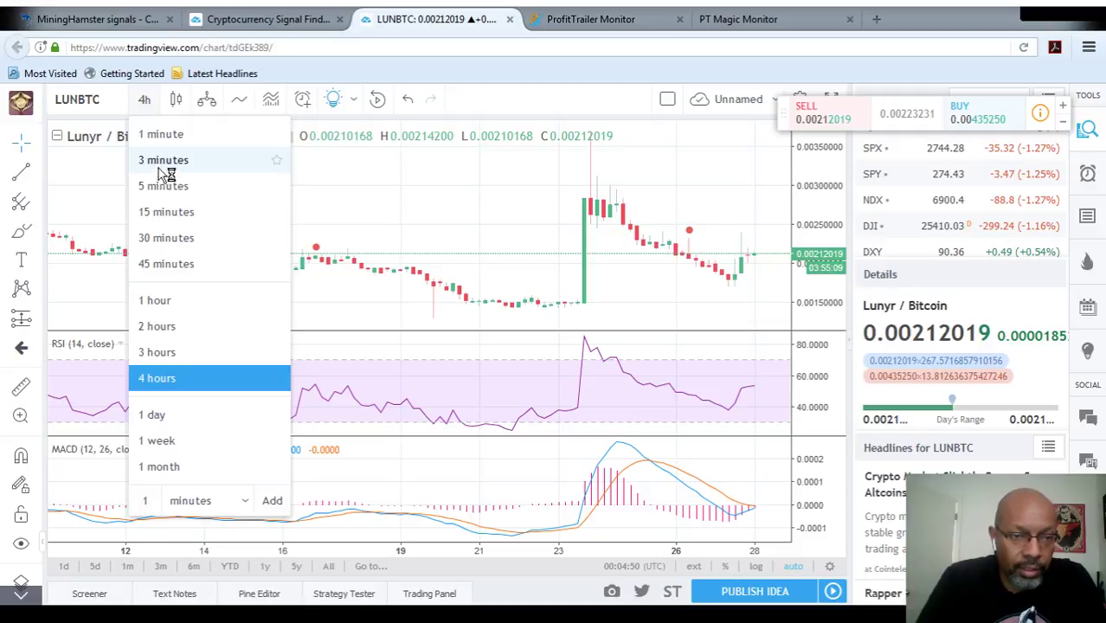
pyautogui.click(172, 210)
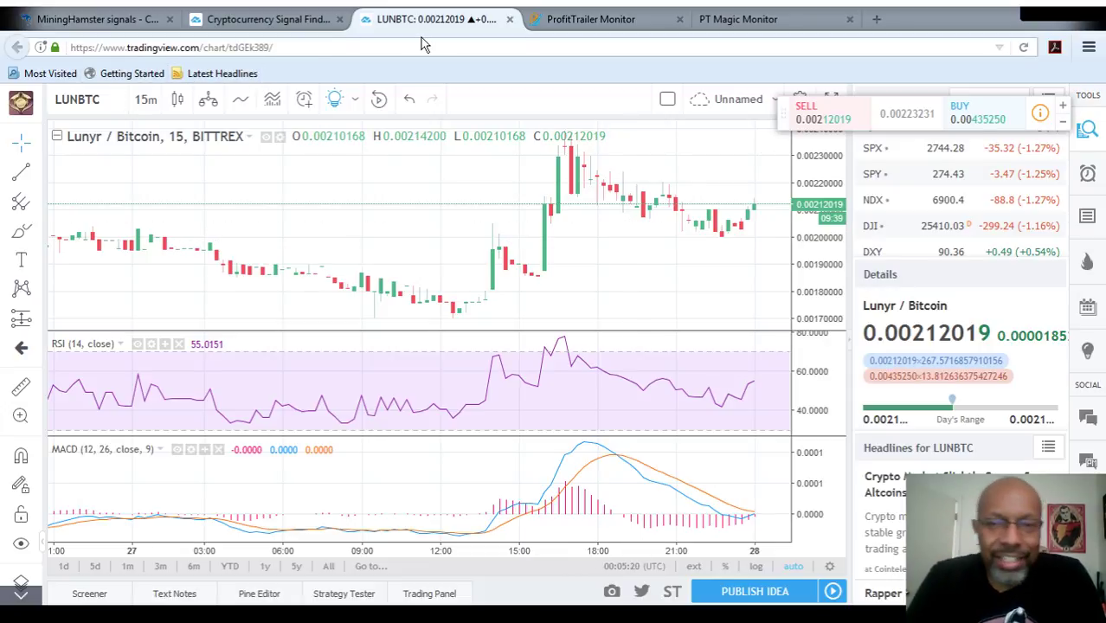
# Switch to the ProfitTrailer monitor and review the completed coin sales with their profit percentages in the Sales Log
pyautogui.click(552, 19)
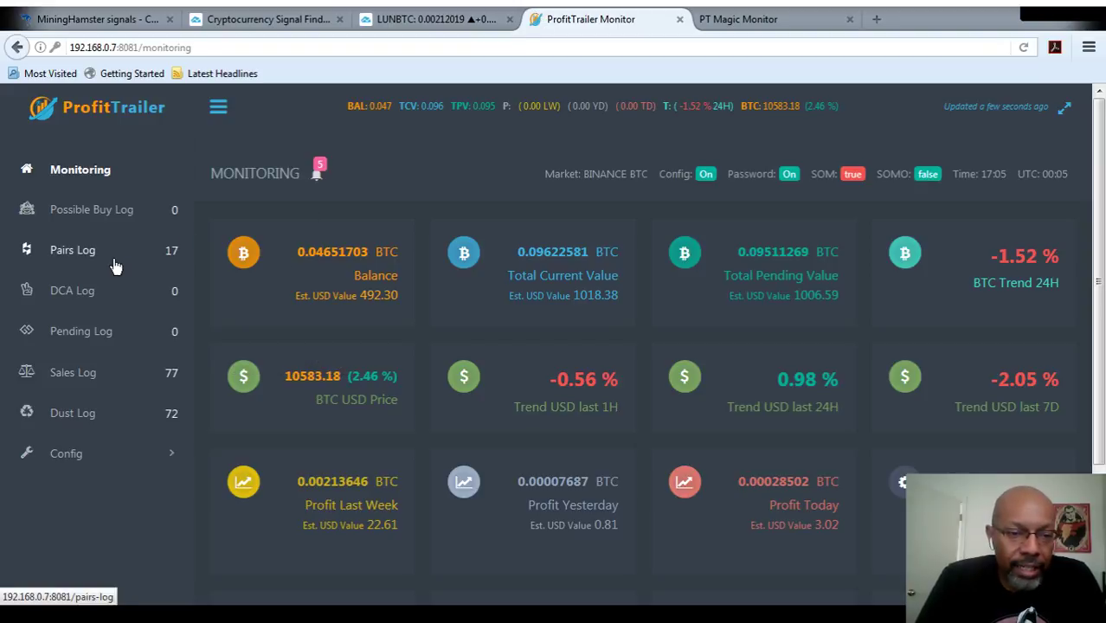
pyautogui.click(76, 374)
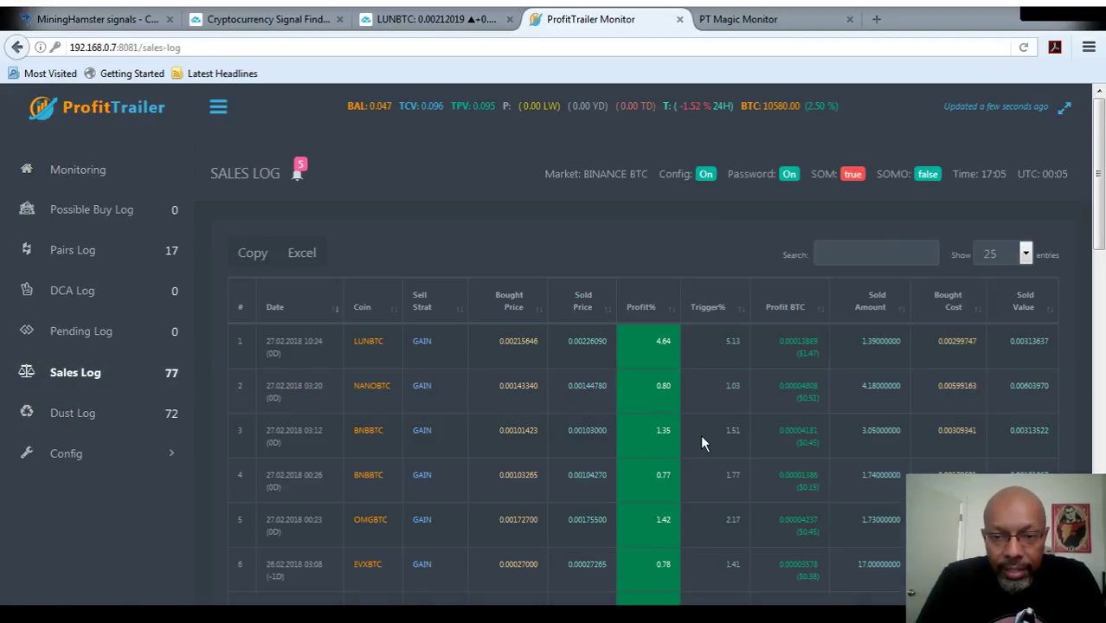
pyautogui.moveTo(1097, 247); pyautogui.dragTo(1100, 274)
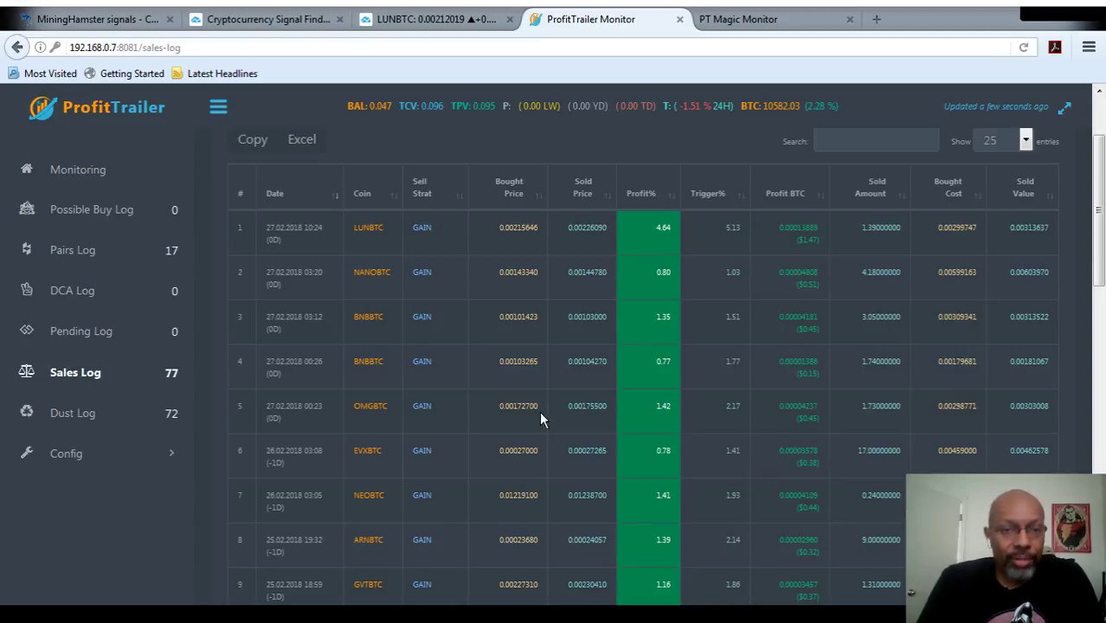
# Review all currently held coins and their profit percentages in ProfitTrailer's Pairs Log
pyautogui.click(74, 260)
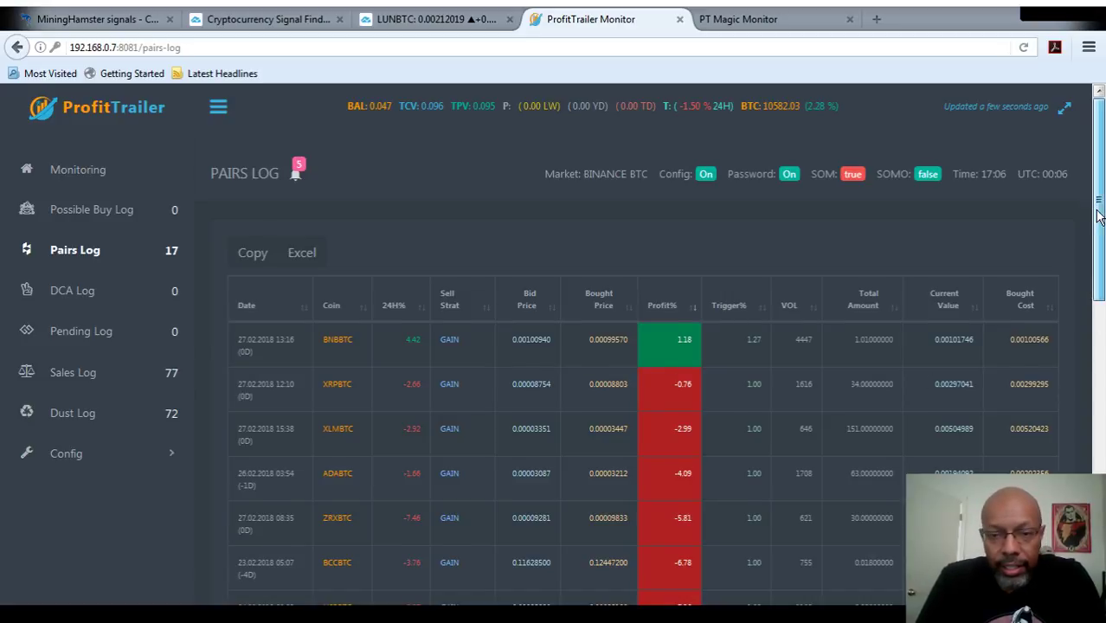
pyautogui.moveTo(1097, 210); pyautogui.dragTo(1102, 424)
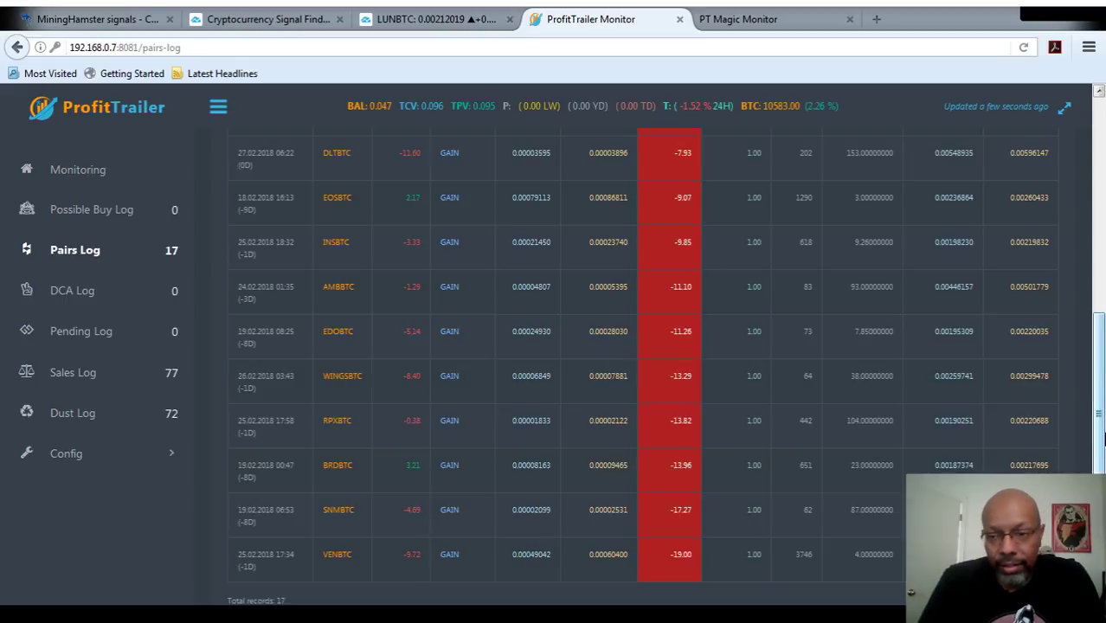
pyautogui.scroll(2, 1099, 385)
pyautogui.moveTo(1101, 385); pyautogui.dragTo(1100, 257)
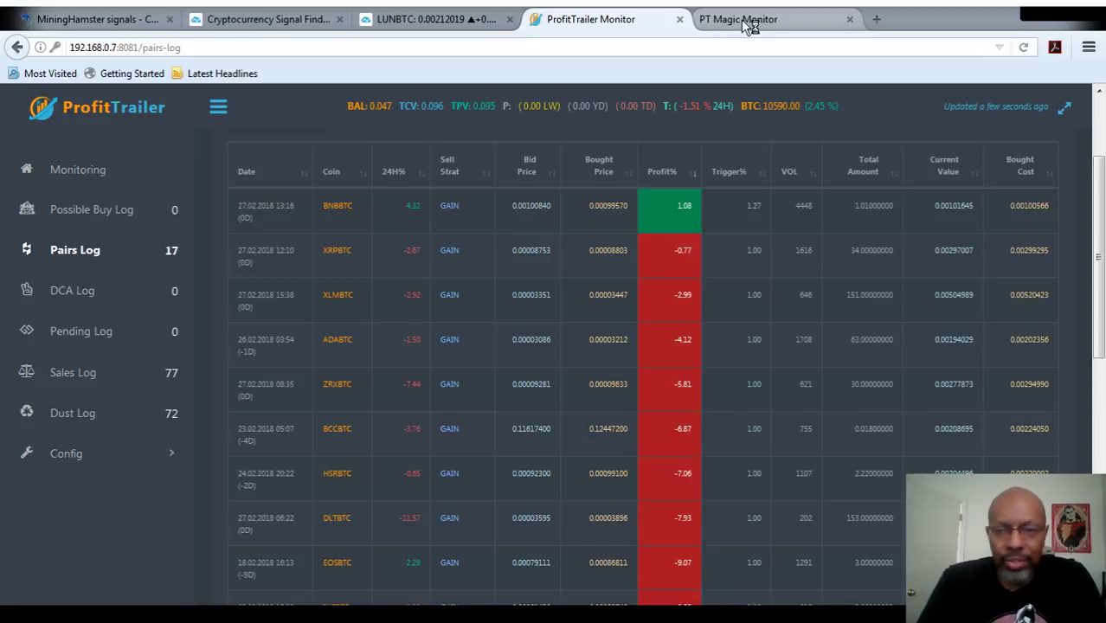
# Switch to PT Magic Monitor and examine the 1-hour, 12-hour and 24-hour Binance market trends, including the warning flag on BCPTBTC
pyautogui.click(749, 27)
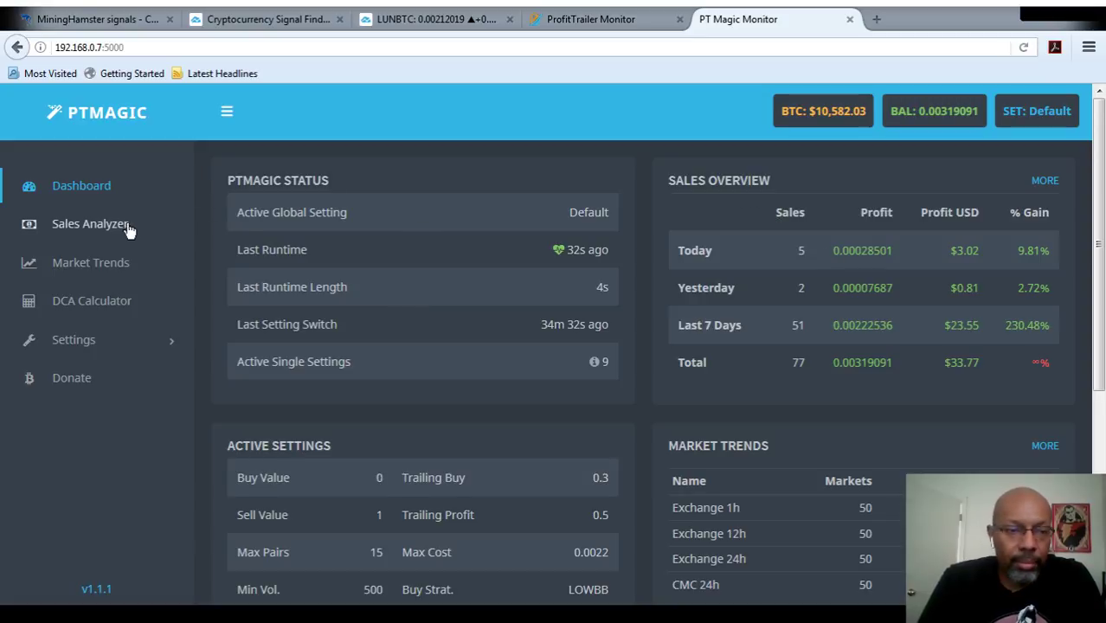
pyautogui.click(110, 260)
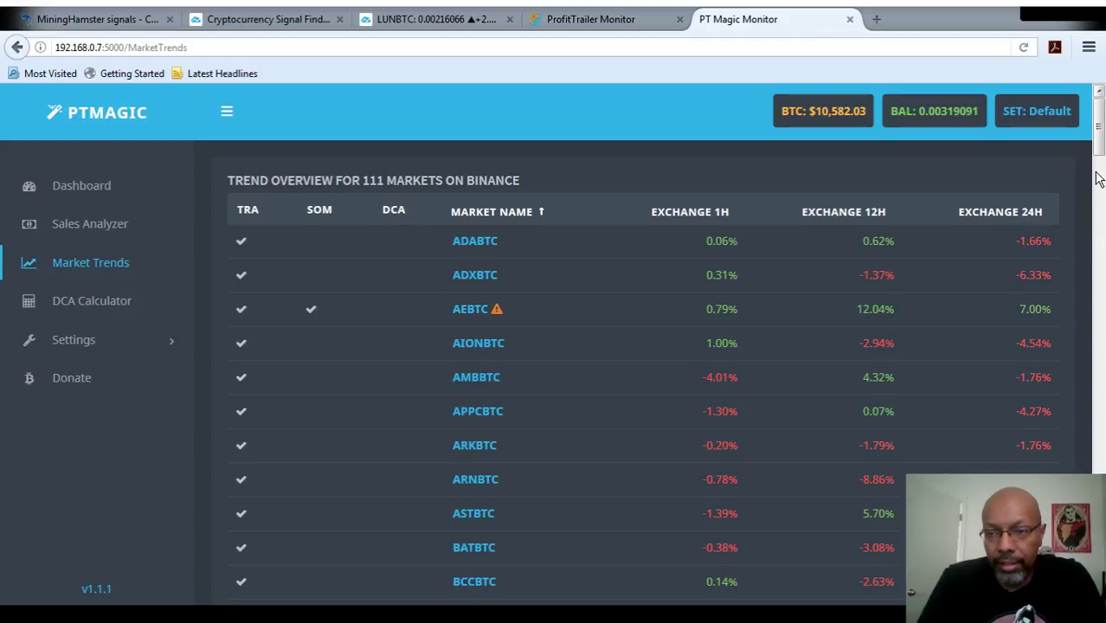
pyautogui.scroll(-1, 1099, 132)
pyautogui.moveTo(1101, 130); pyautogui.dragTo(1100, 146)
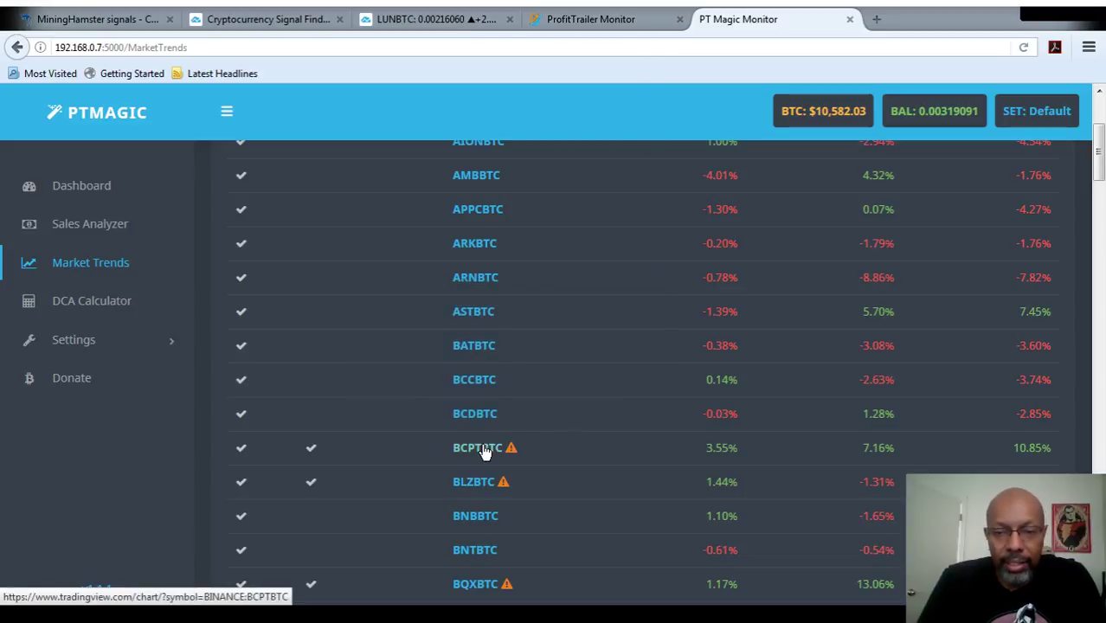
pyautogui.moveTo(511, 448)
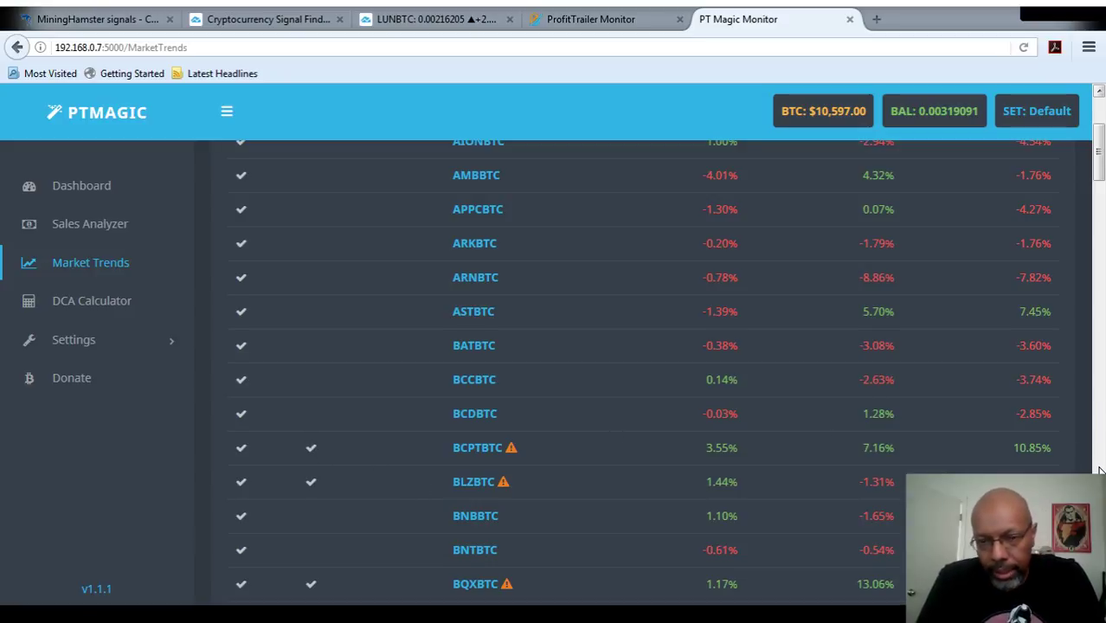
pyautogui.scroll(-15, 1099, 470)
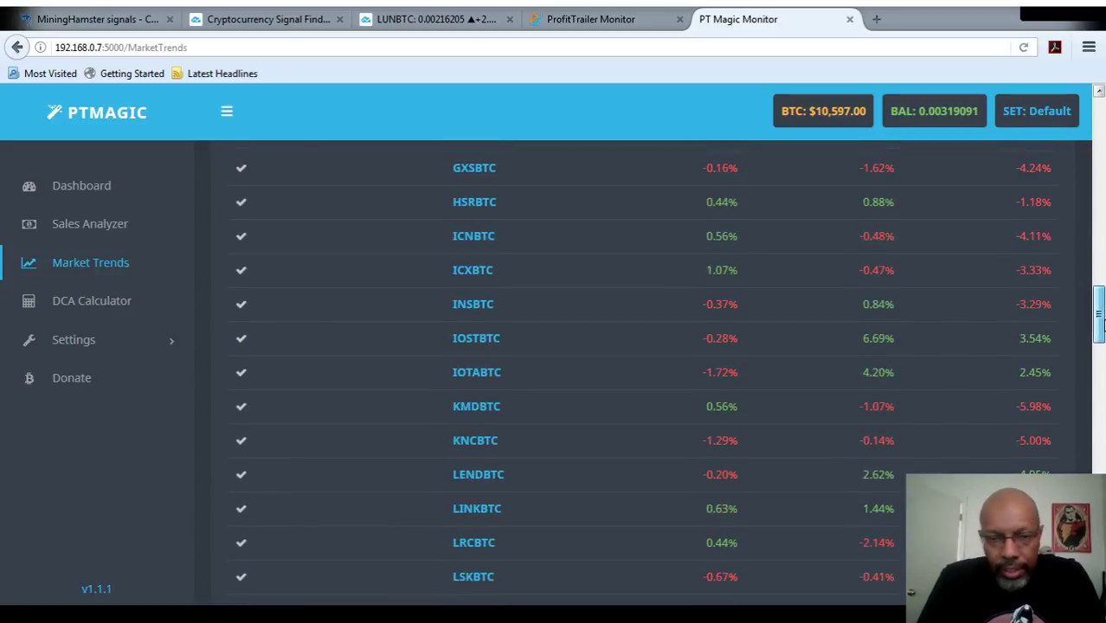
pyautogui.scroll(-6, 1099, 363)
pyautogui.moveTo(1099, 363); pyautogui.dragTo(1097, 126)
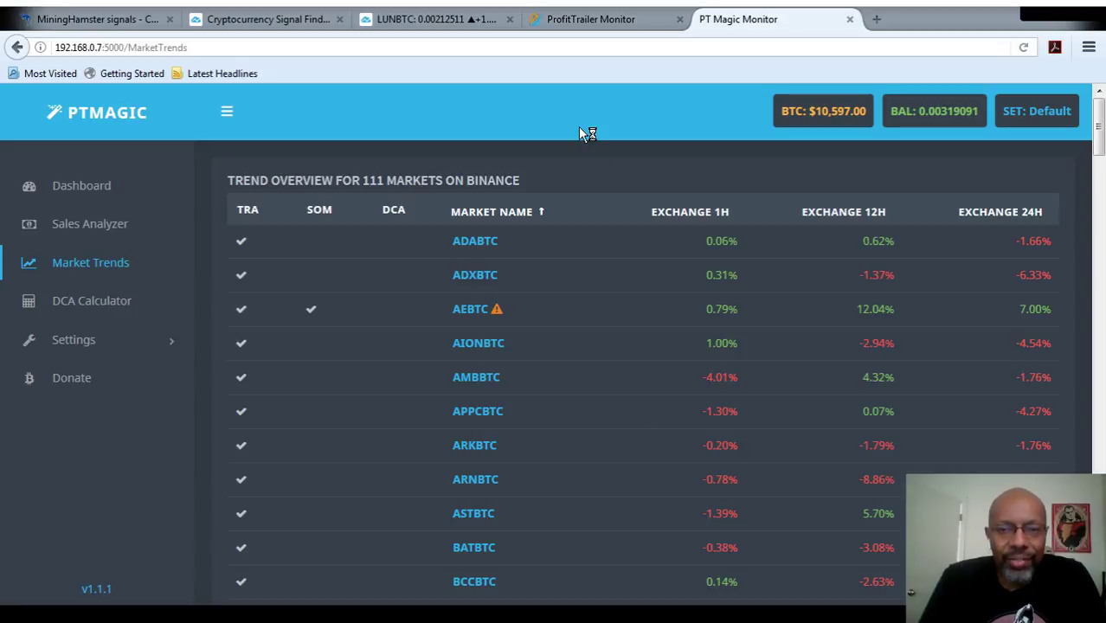
# Examine PT Magic's Sales Analyzer, highlighting the average monthly profit in USD and reviewing the daily and monthly sales tables
pyautogui.click(78, 226)
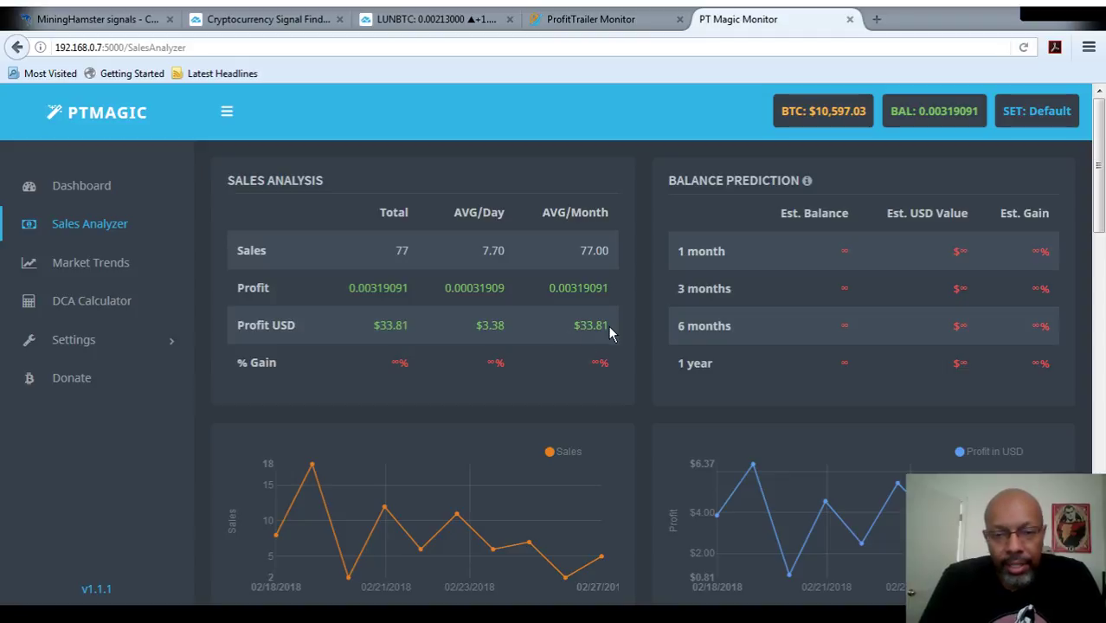
pyautogui.moveTo(608, 325); pyautogui.dragTo(576, 324)
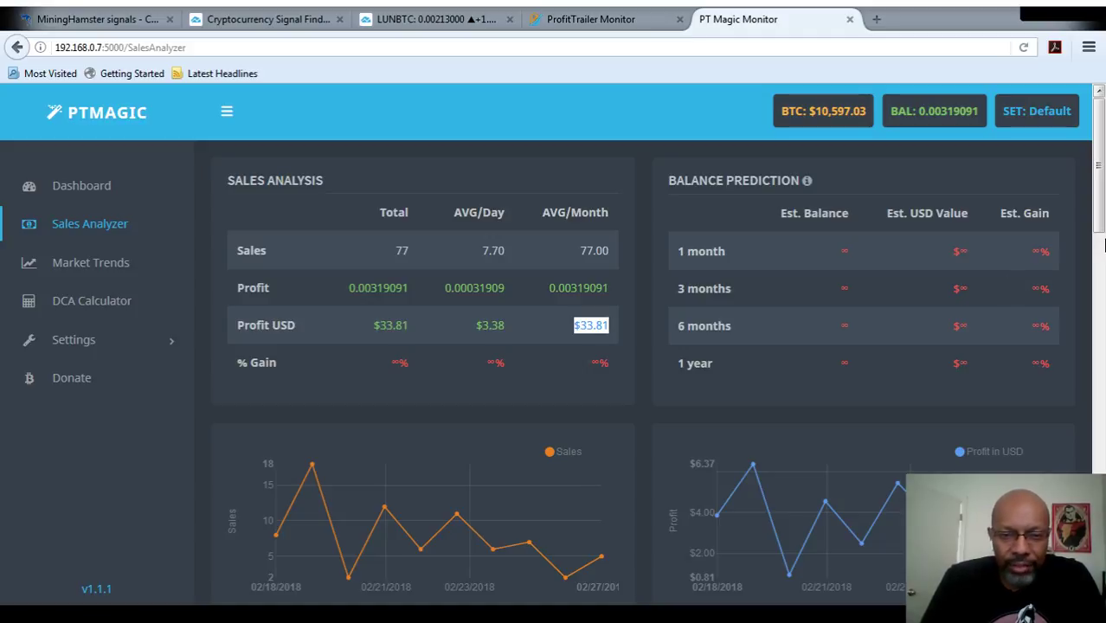
pyautogui.moveTo(1099, 186); pyautogui.dragTo(1099, 304)
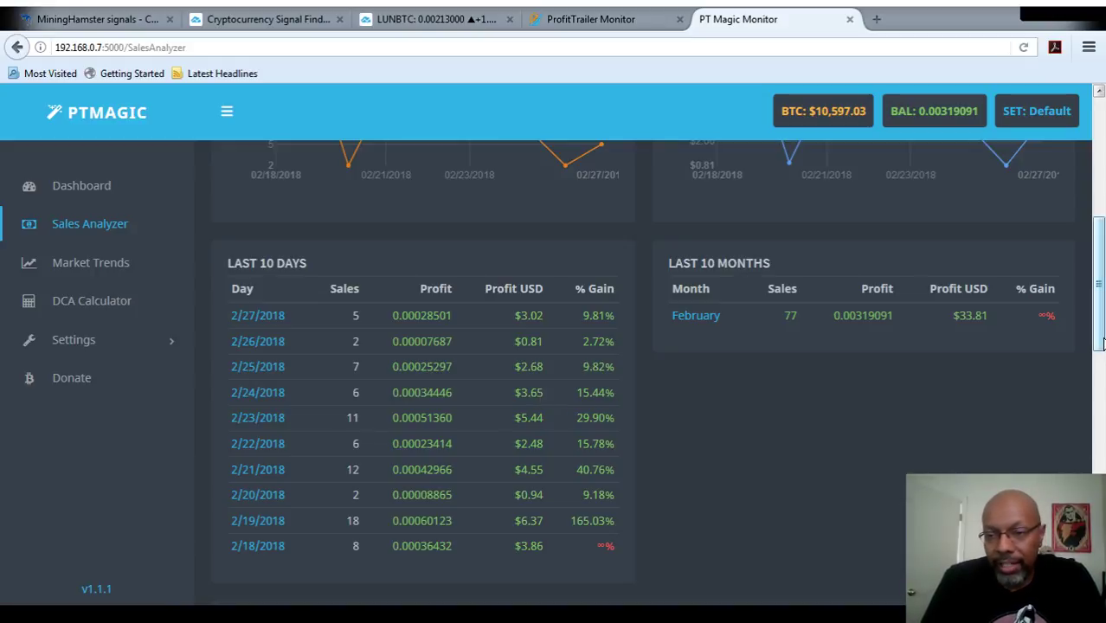
pyautogui.moveTo(1099, 350); pyautogui.dragTo(1101, 593)
pyautogui.moveTo(1098, 461); pyautogui.dragTo(1098, 130)
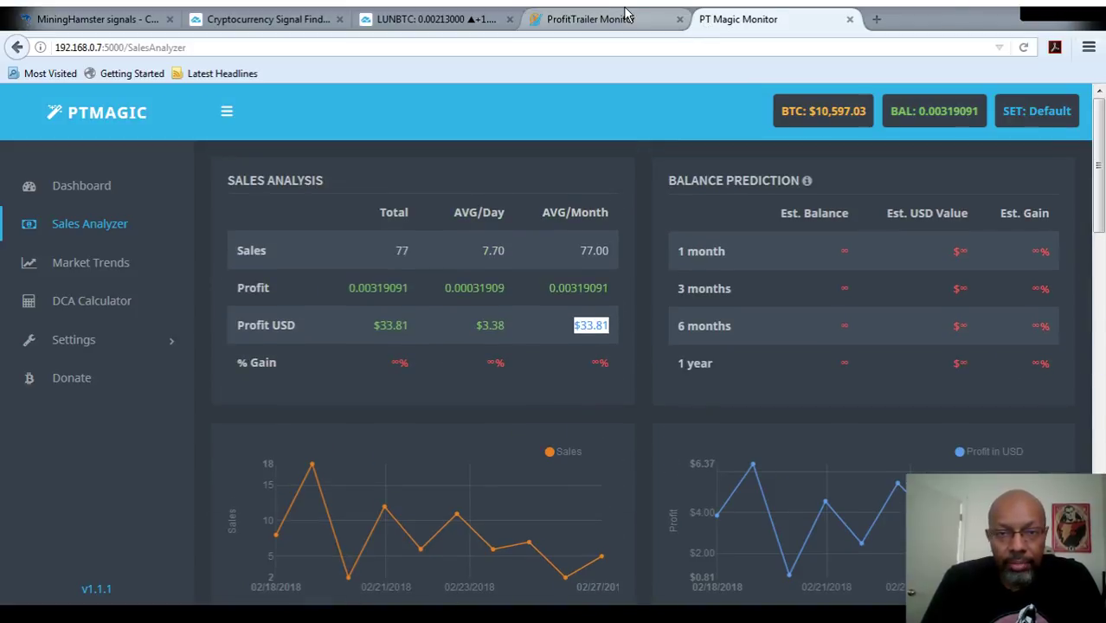